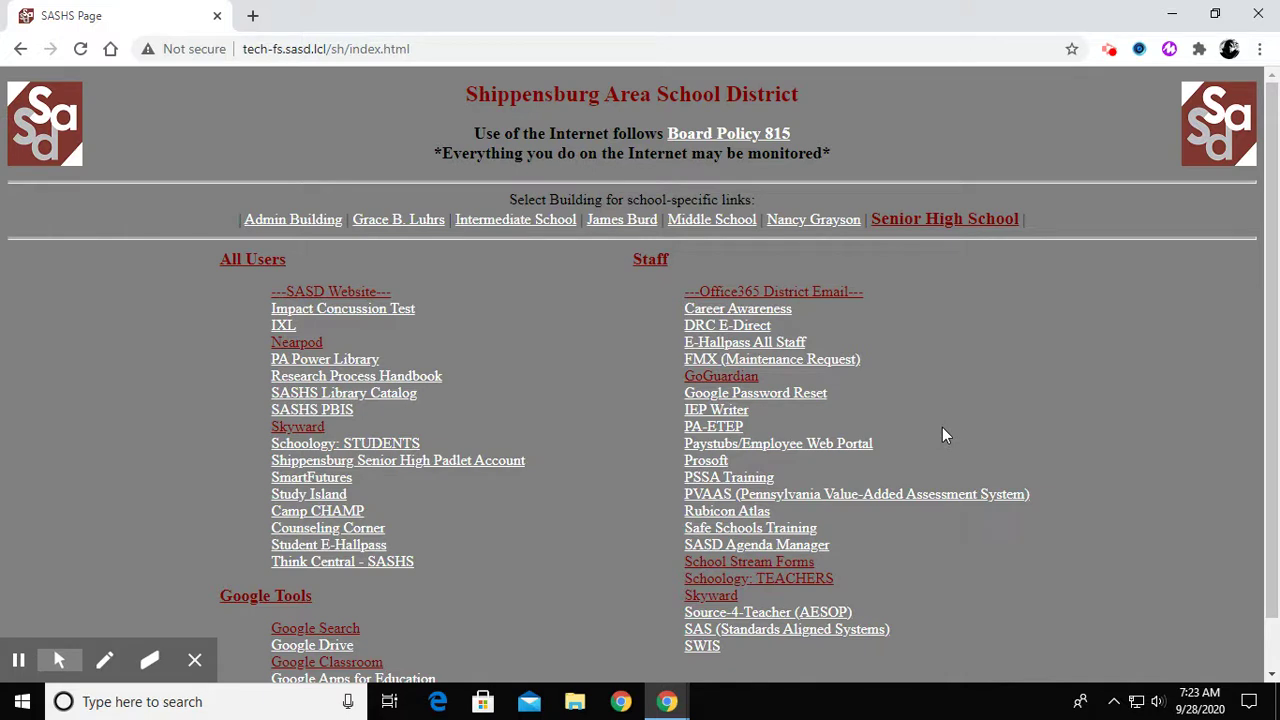
In a new tab, search Google for 'albert einstein high contrast' and switch to Images results
click(254, 17)
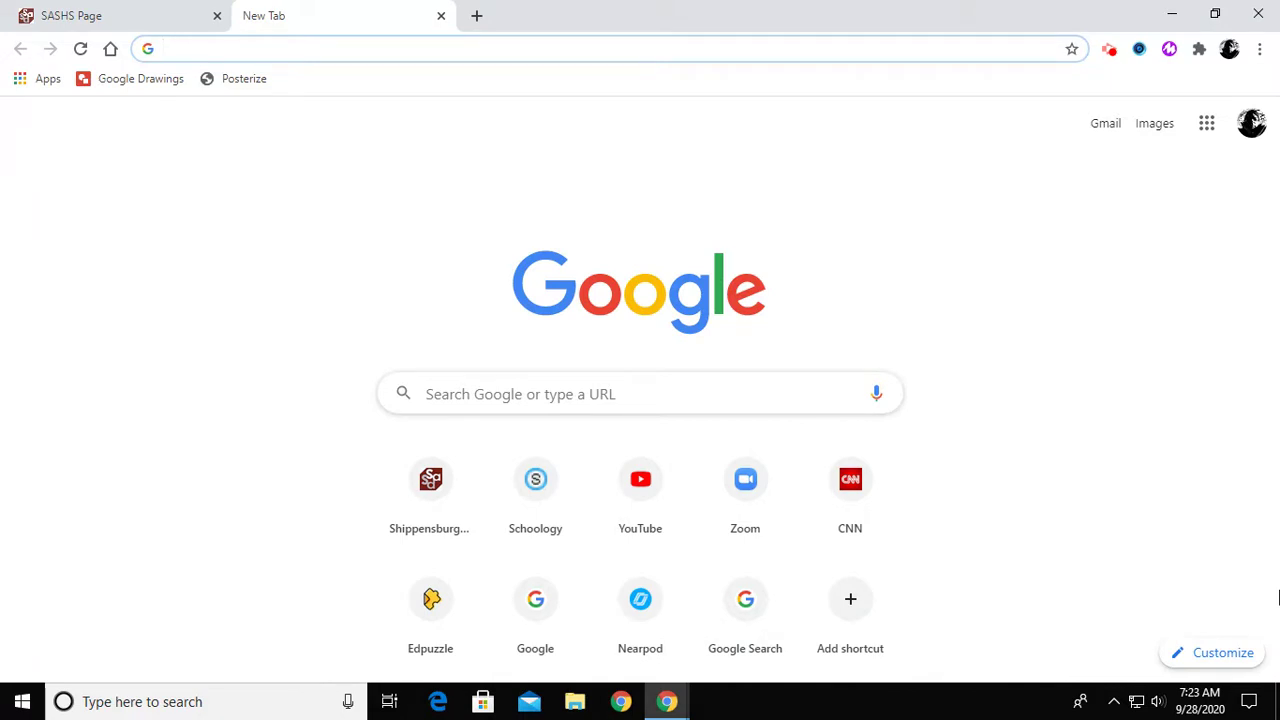
text(a)
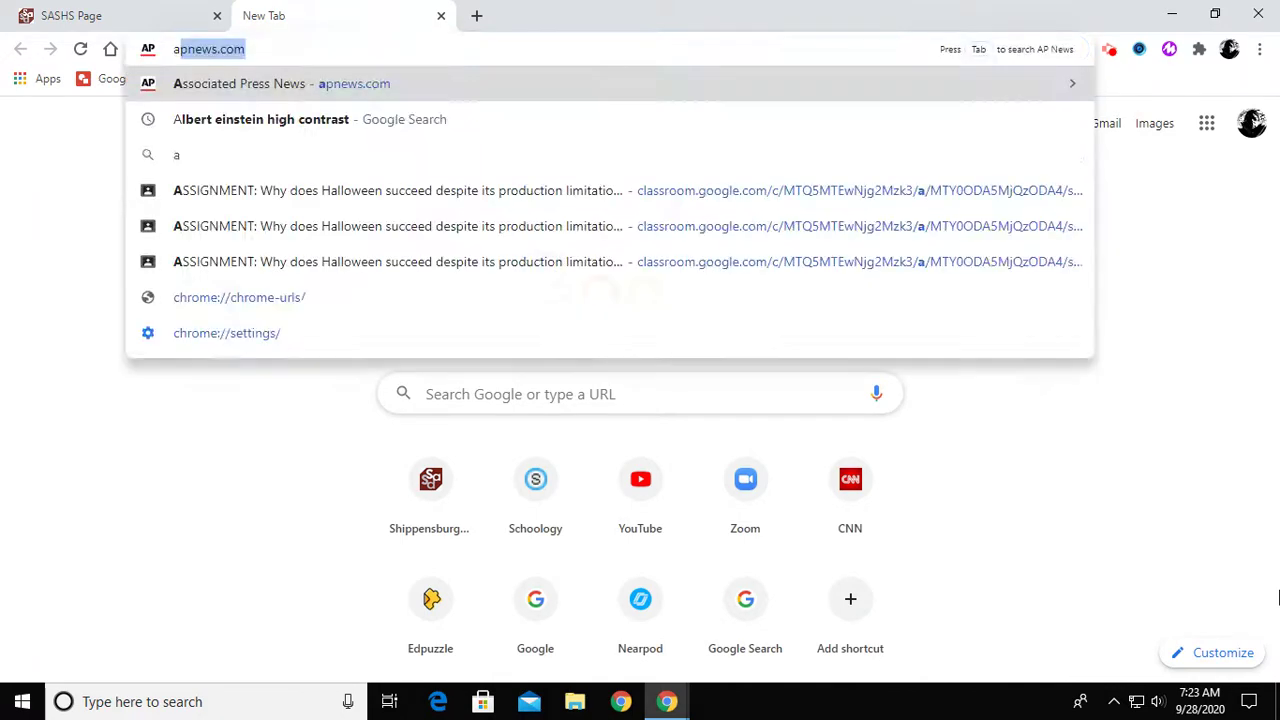
text(lber t )
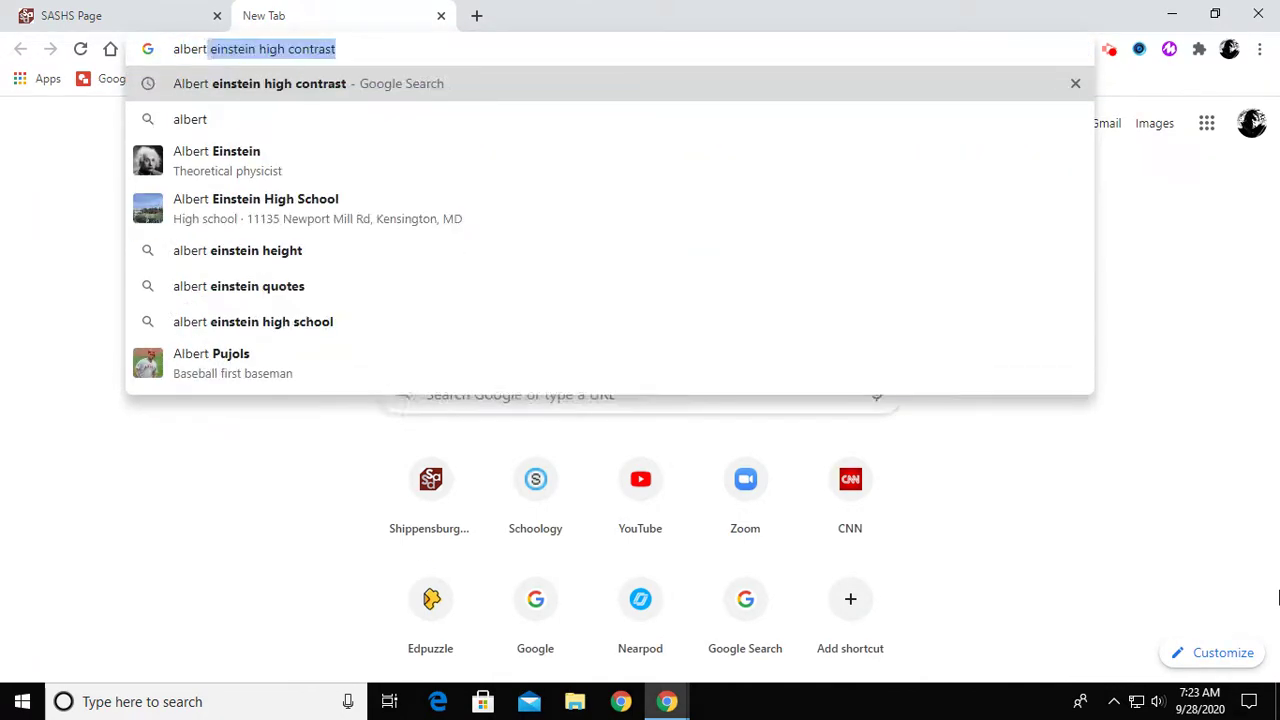
text(einstein)
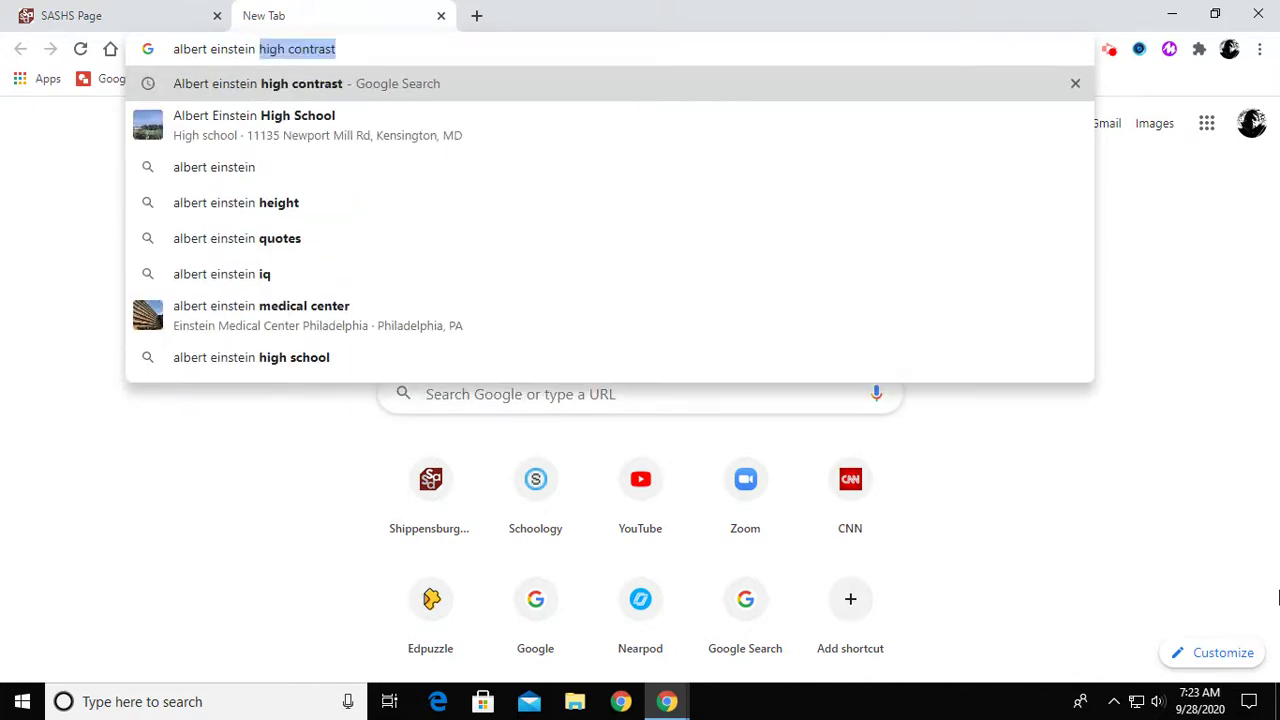
key(Return)
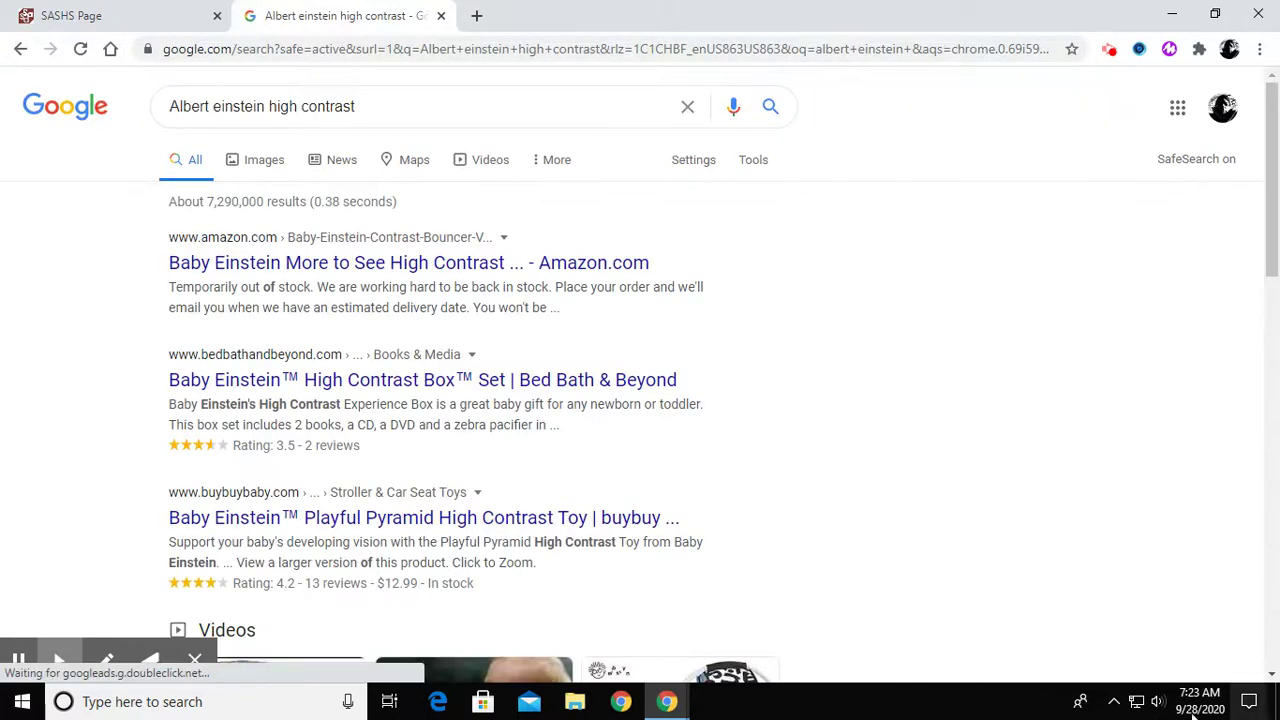
click(264, 167)
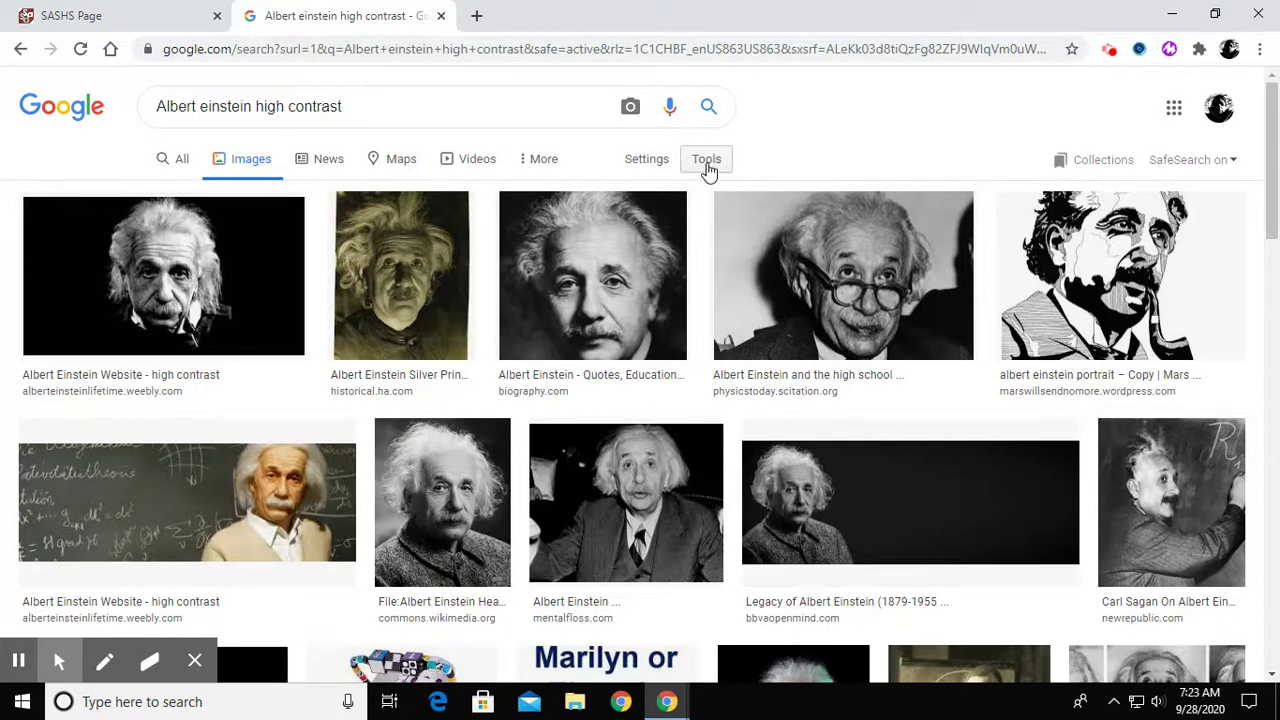
Filter the image results to Large and preview the 1200 × 1200 biography.com Einstein portrait
click(706, 164)
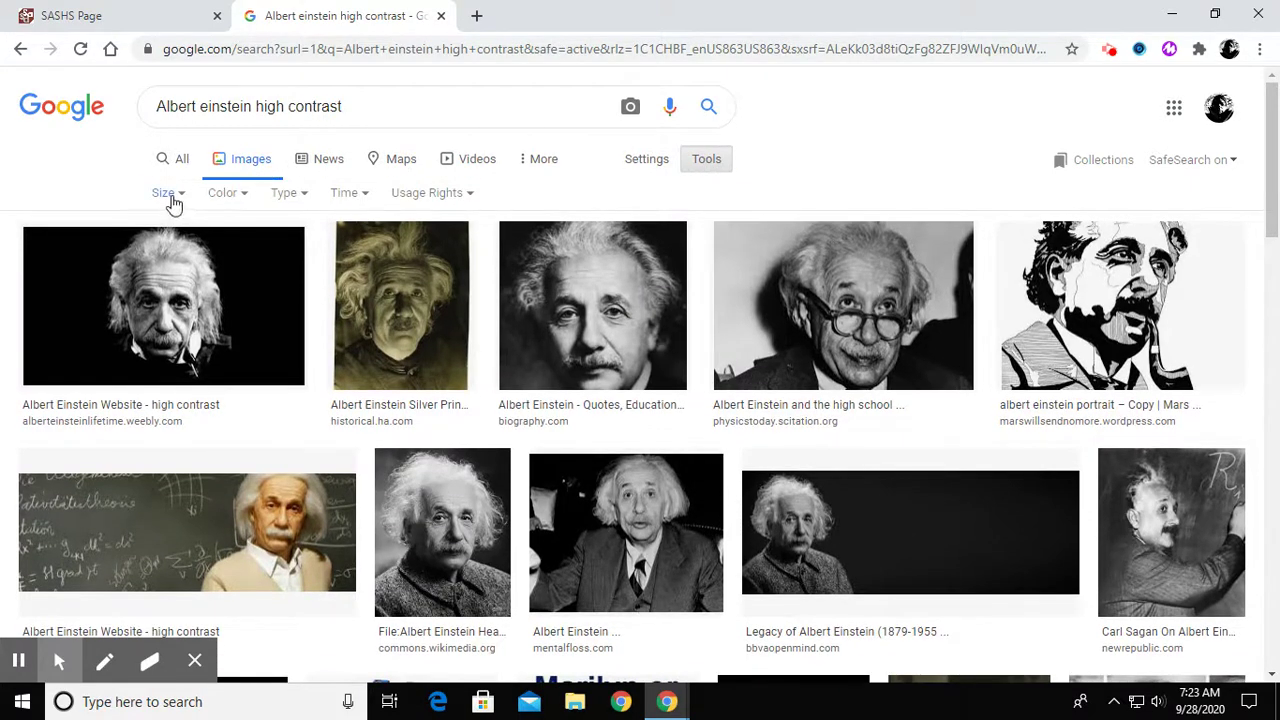
click(169, 196)
click(174, 252)
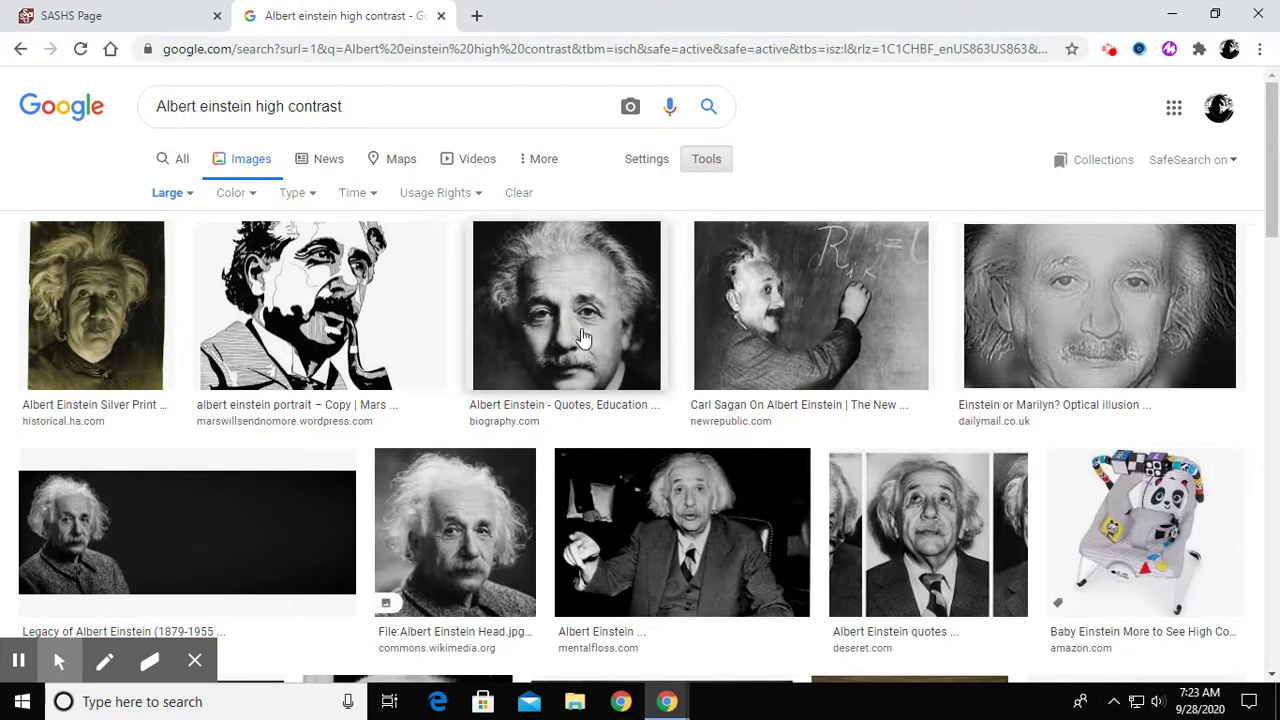
click(584, 338)
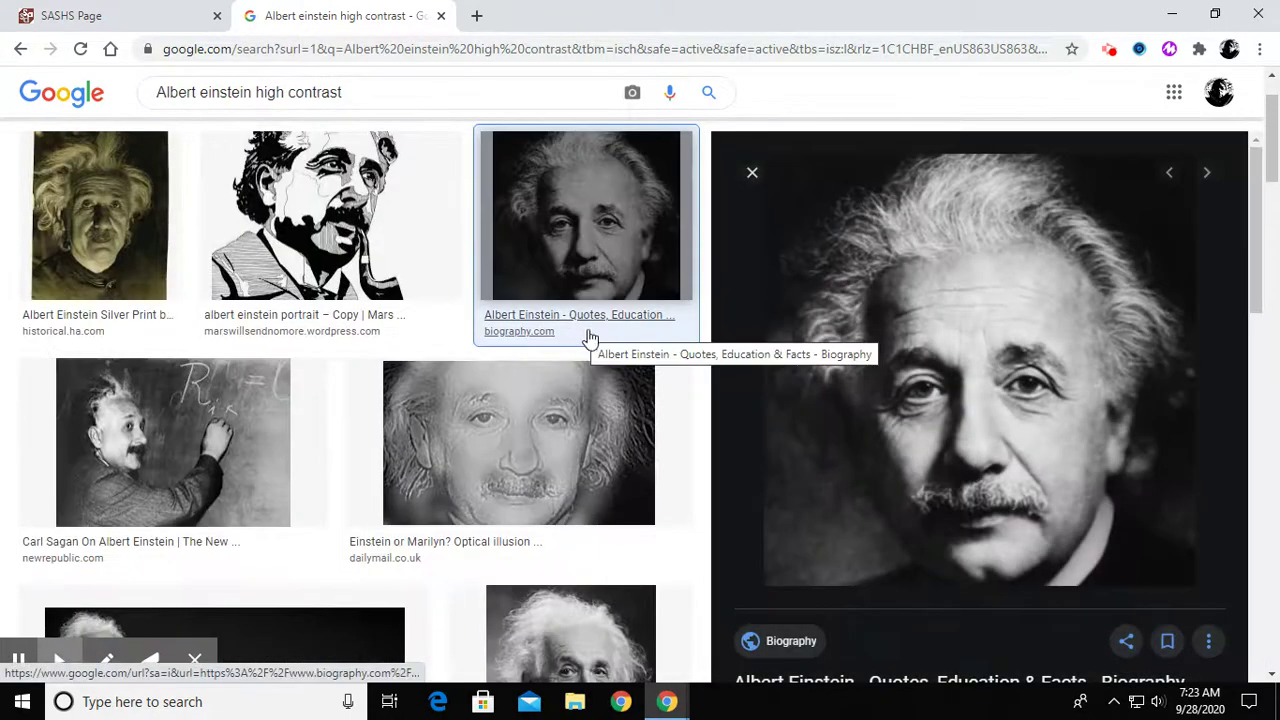
right_click(950, 418)
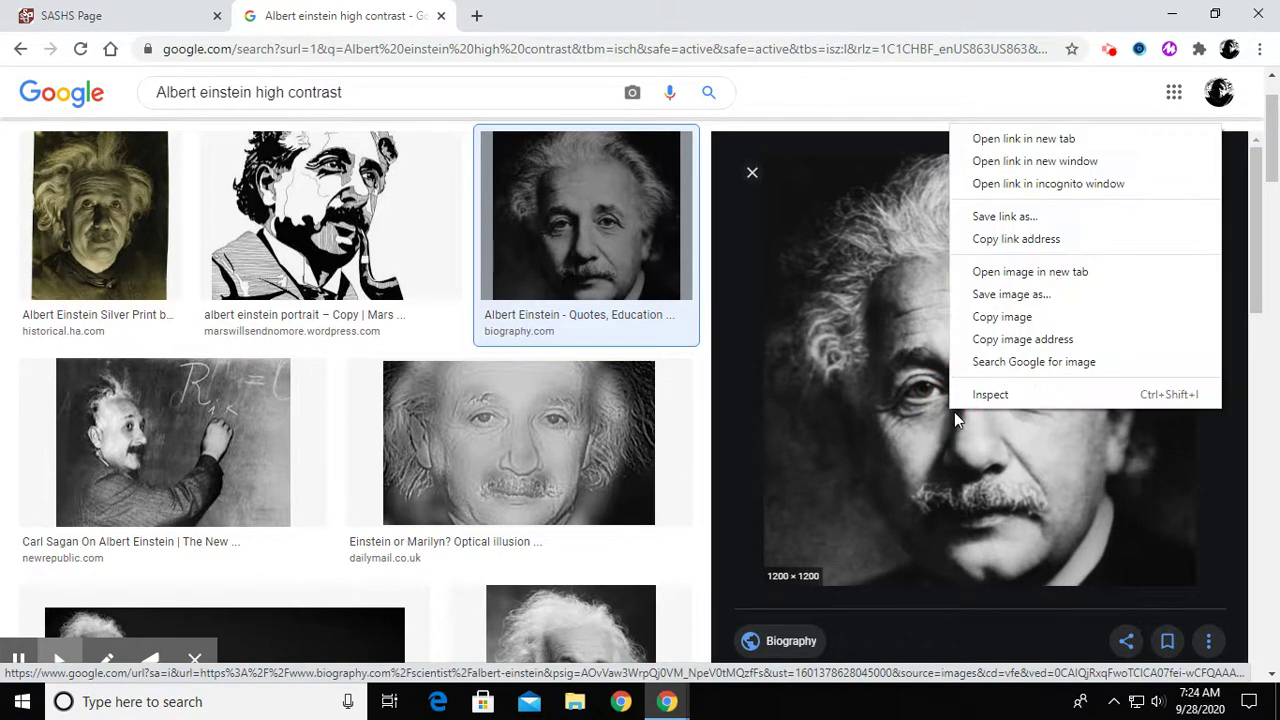
Save the preview image to the Desktop under the name einstein (einstein.jpg)
click(1008, 293)
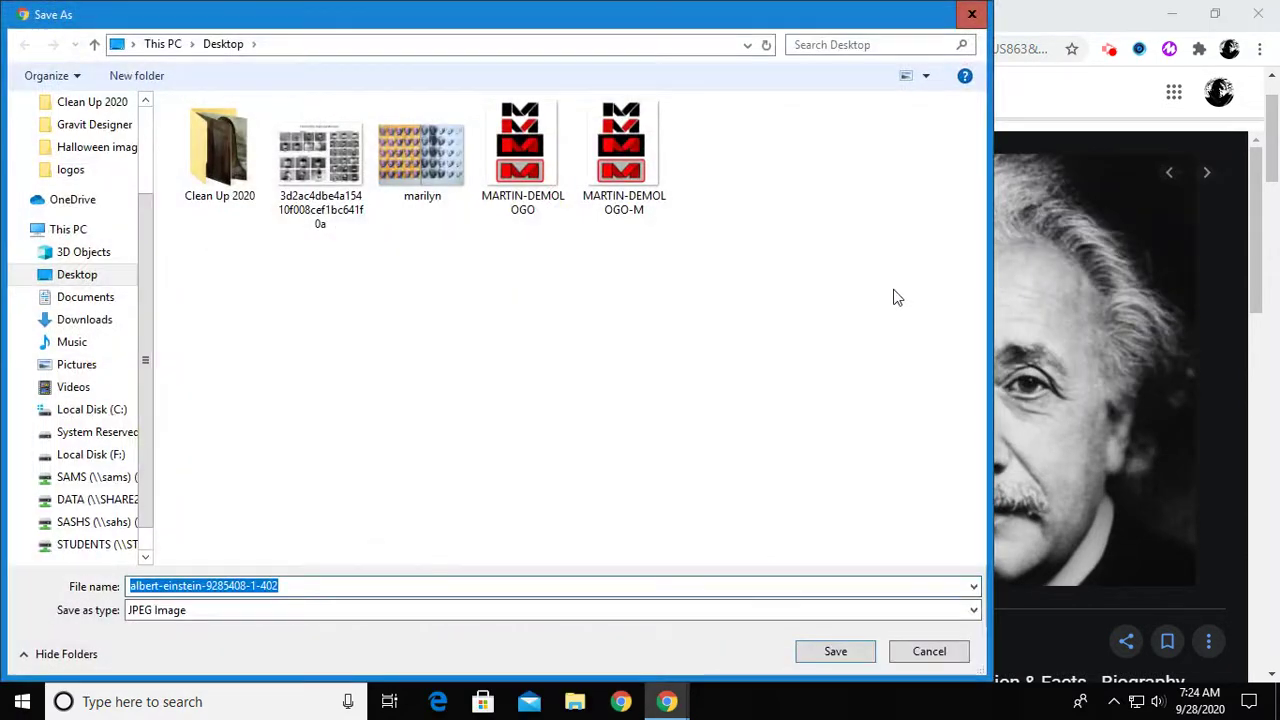
click(57, 275)
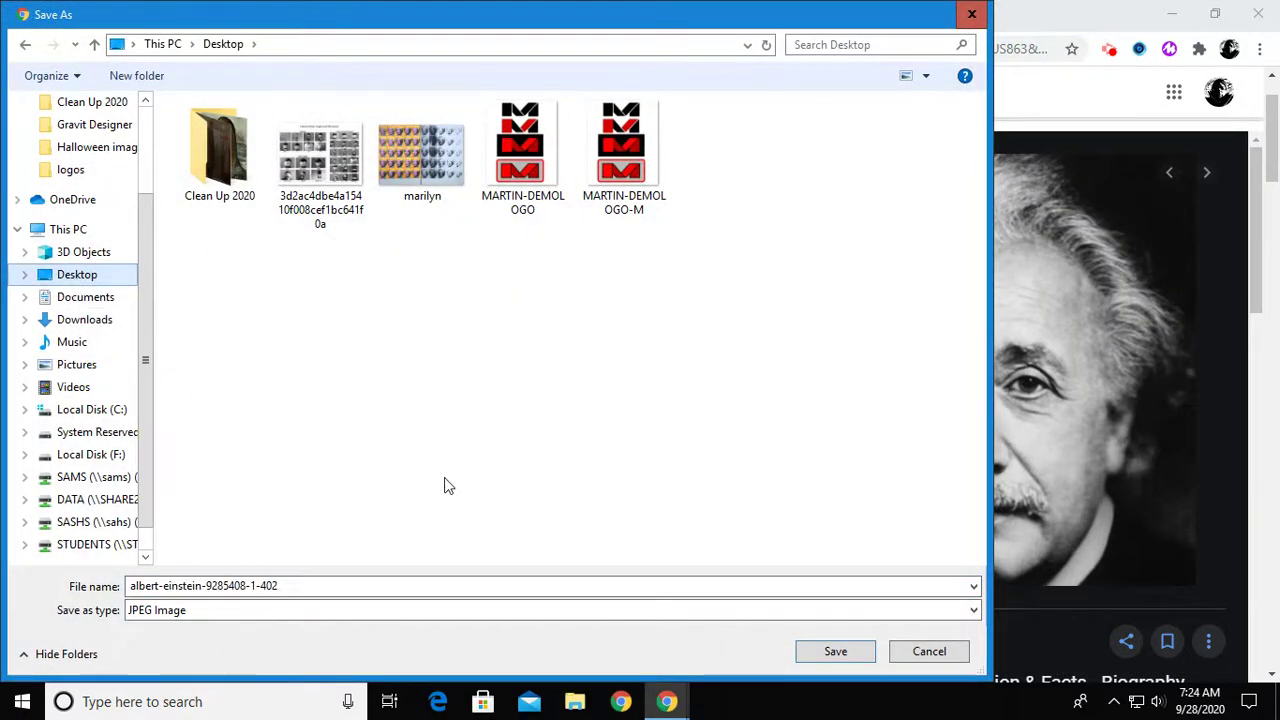
double_click(207, 585)
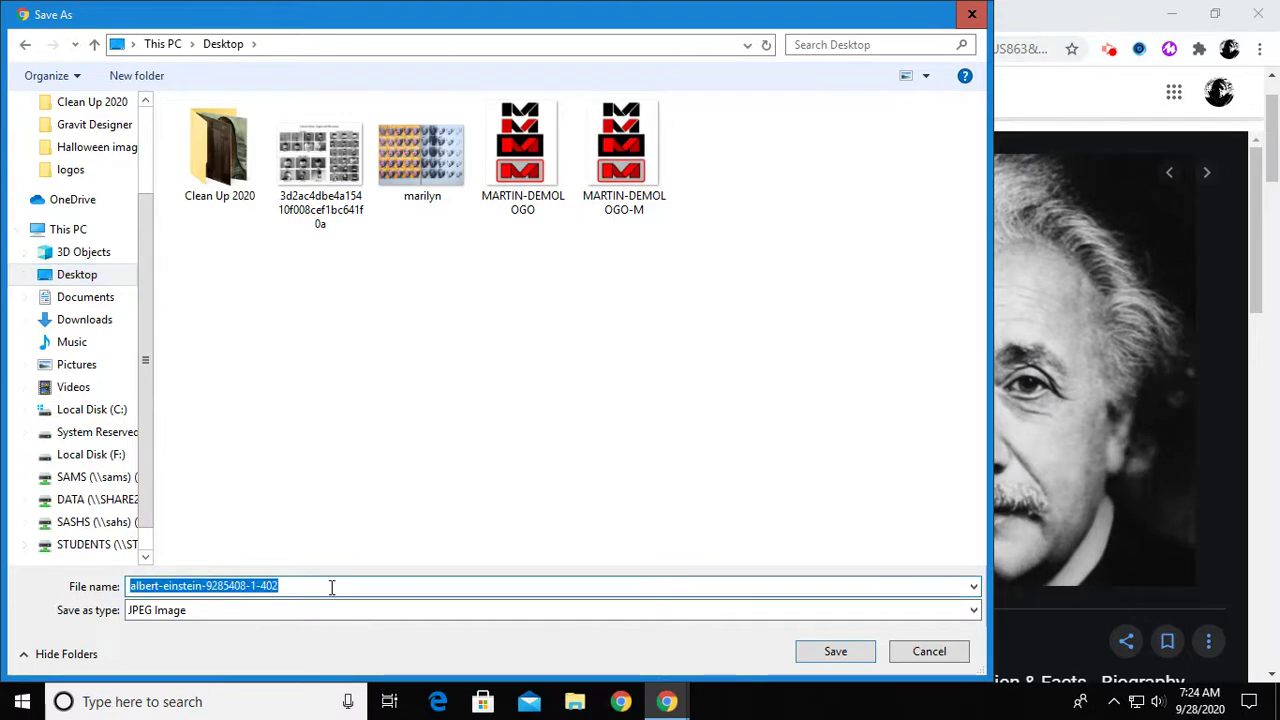
text(einsteig)
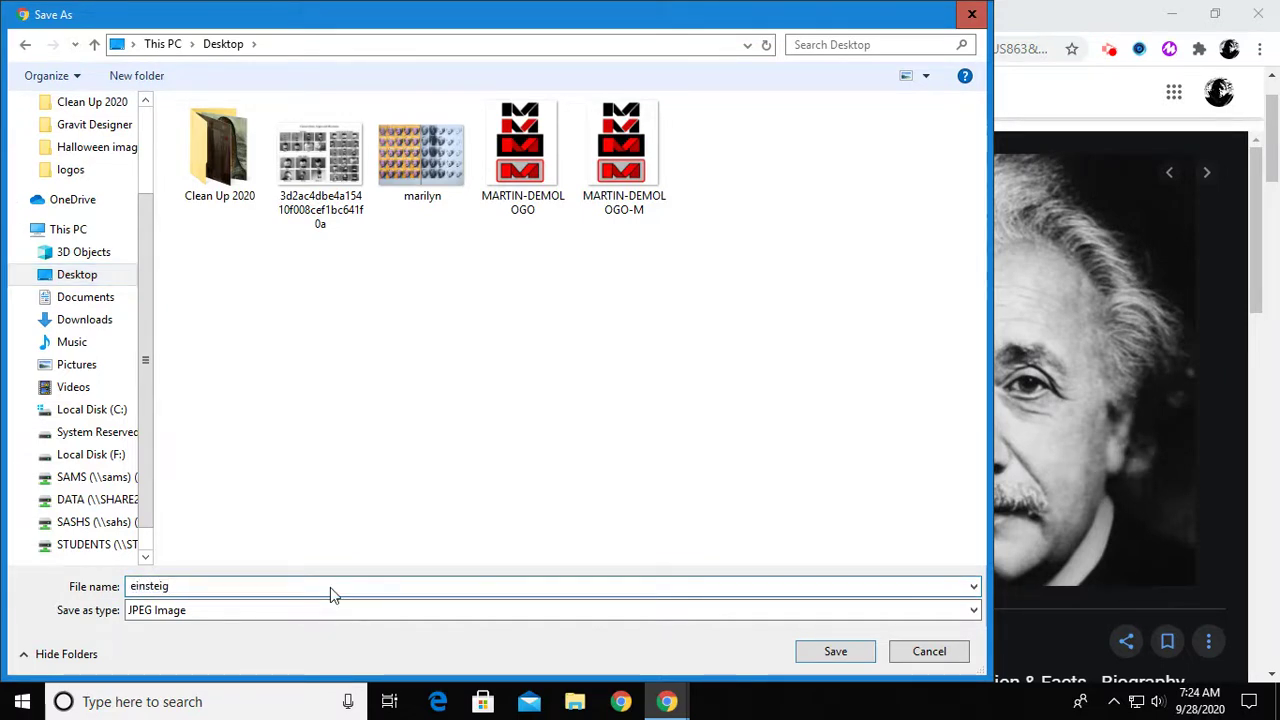
key(BackSpace)
text(n)
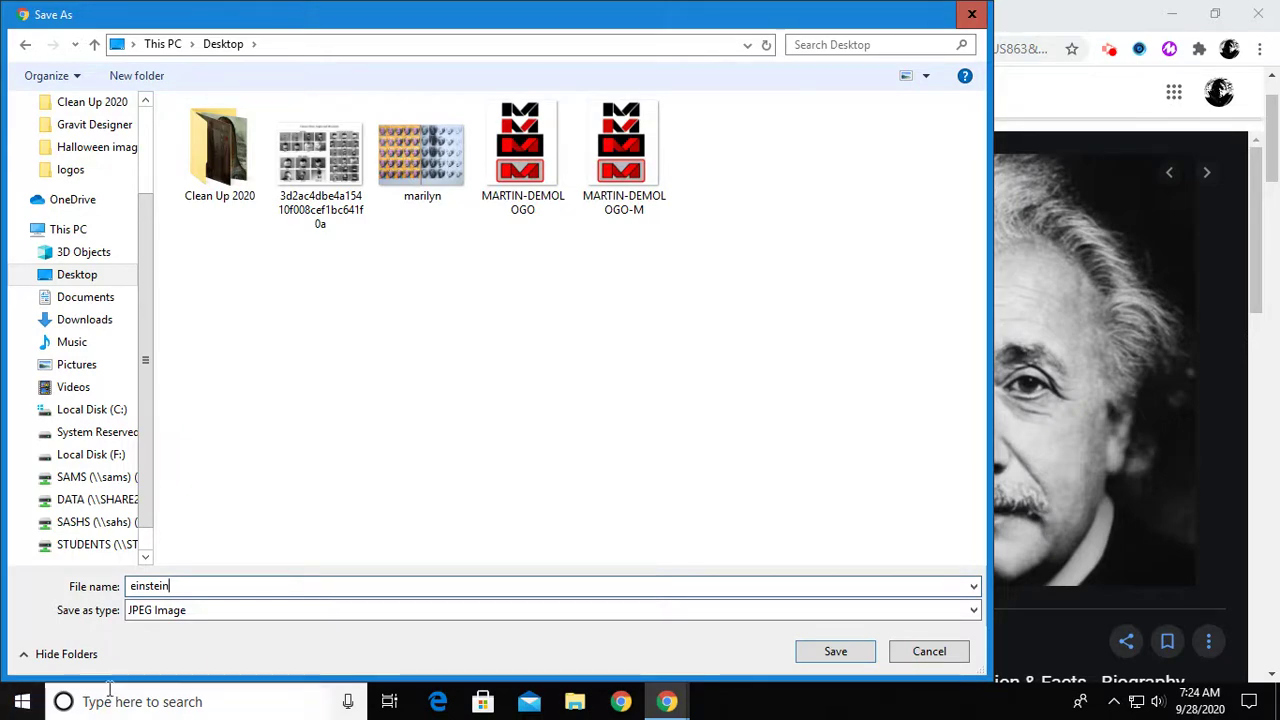
click(842, 658)
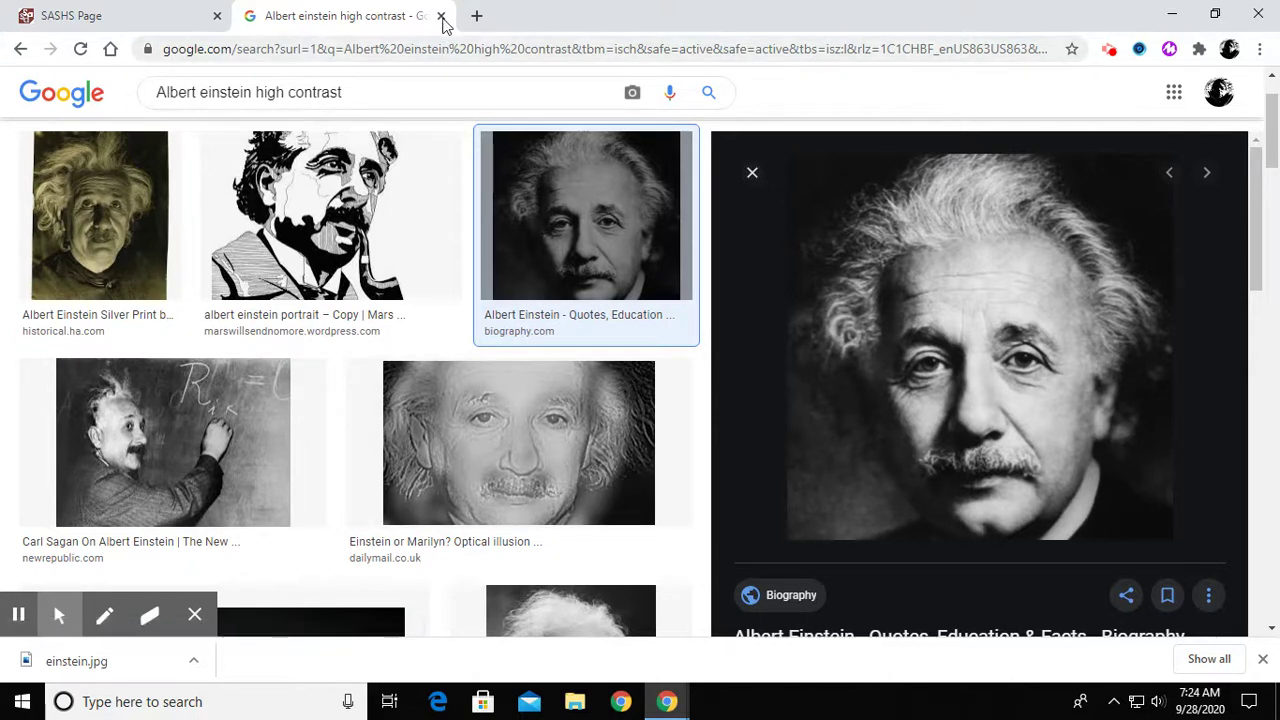
Replace the search tab with IMAGE ONLINE.CO's Posterize tool and bring up its Select image picker
click(441, 16)
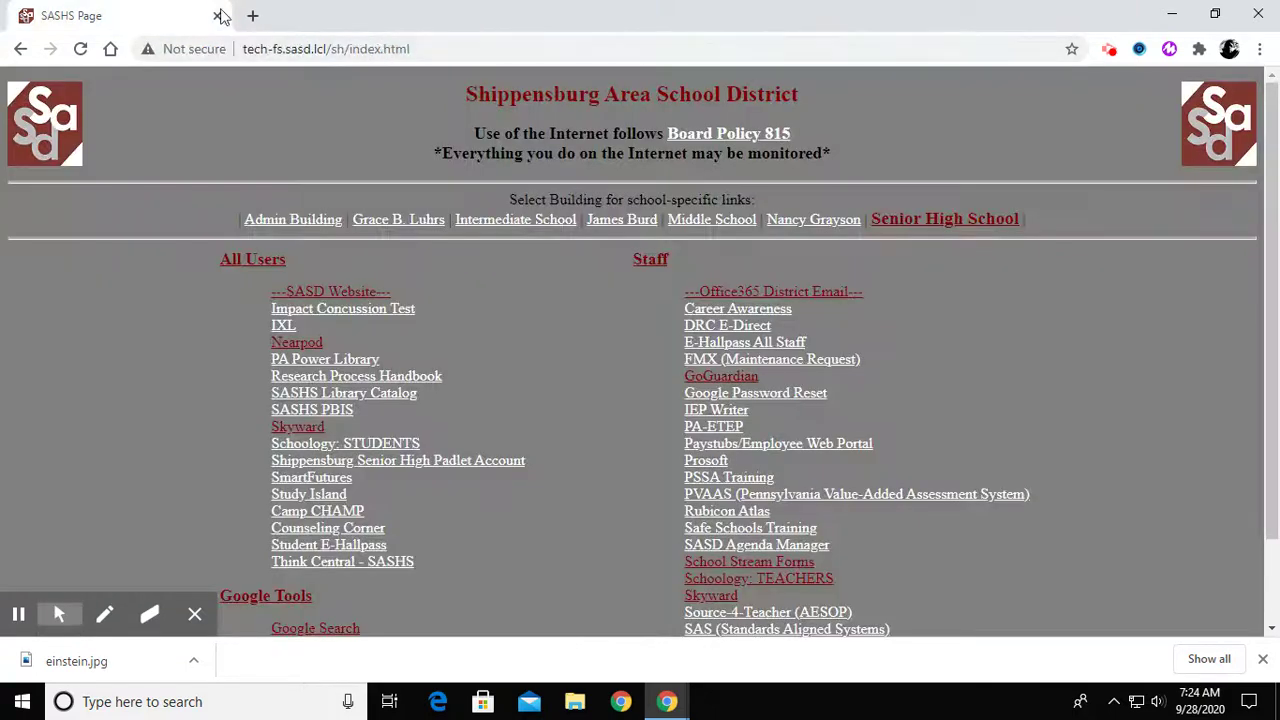
click(255, 18)
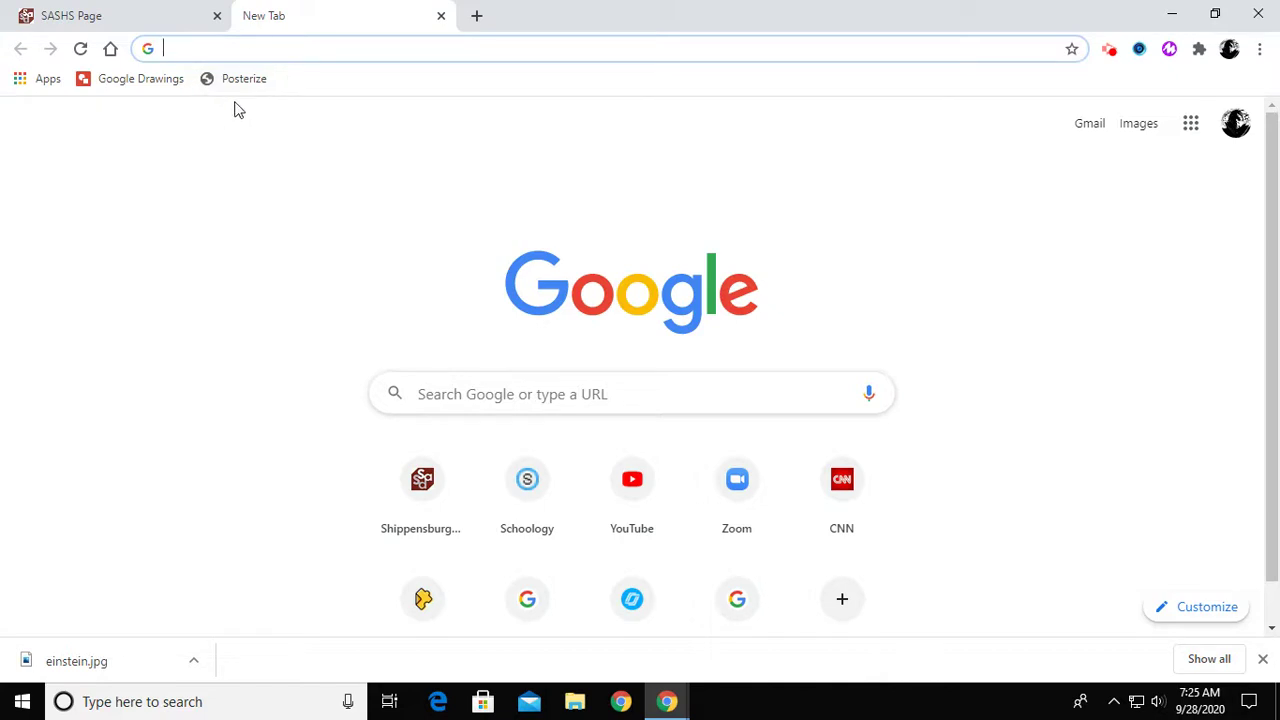
click(250, 82)
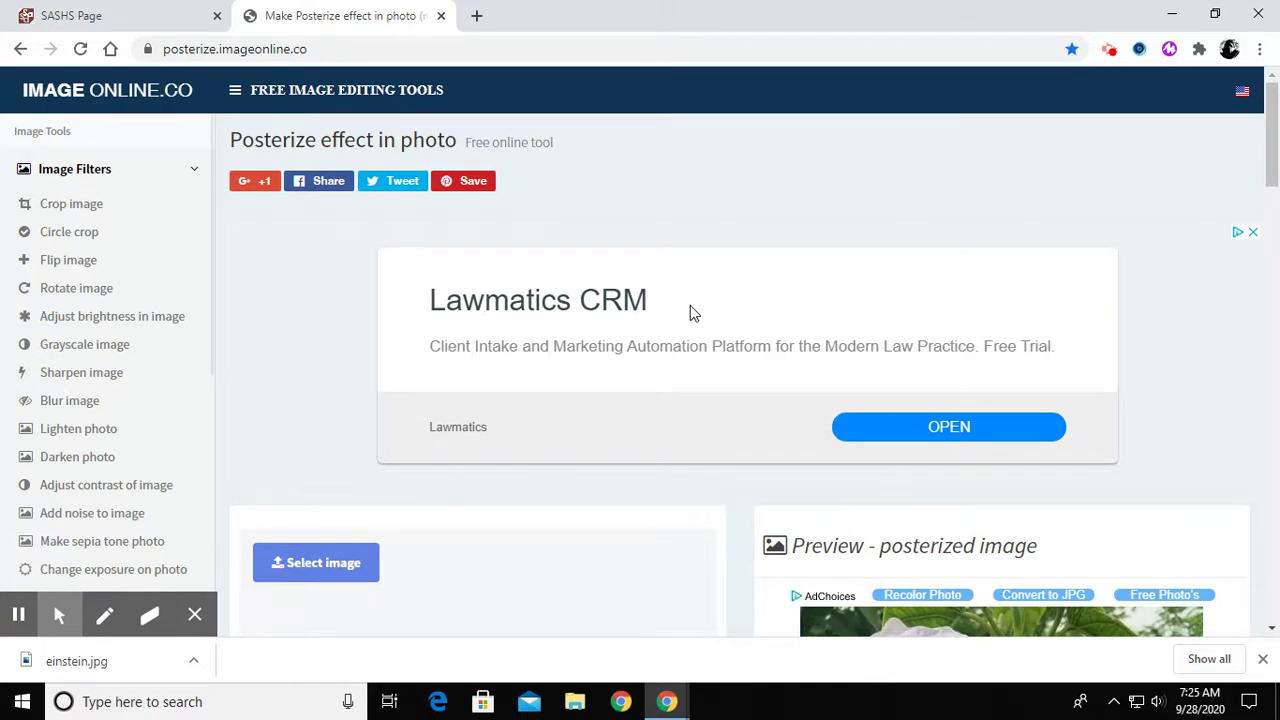
scroll(690, 305, down, 1)
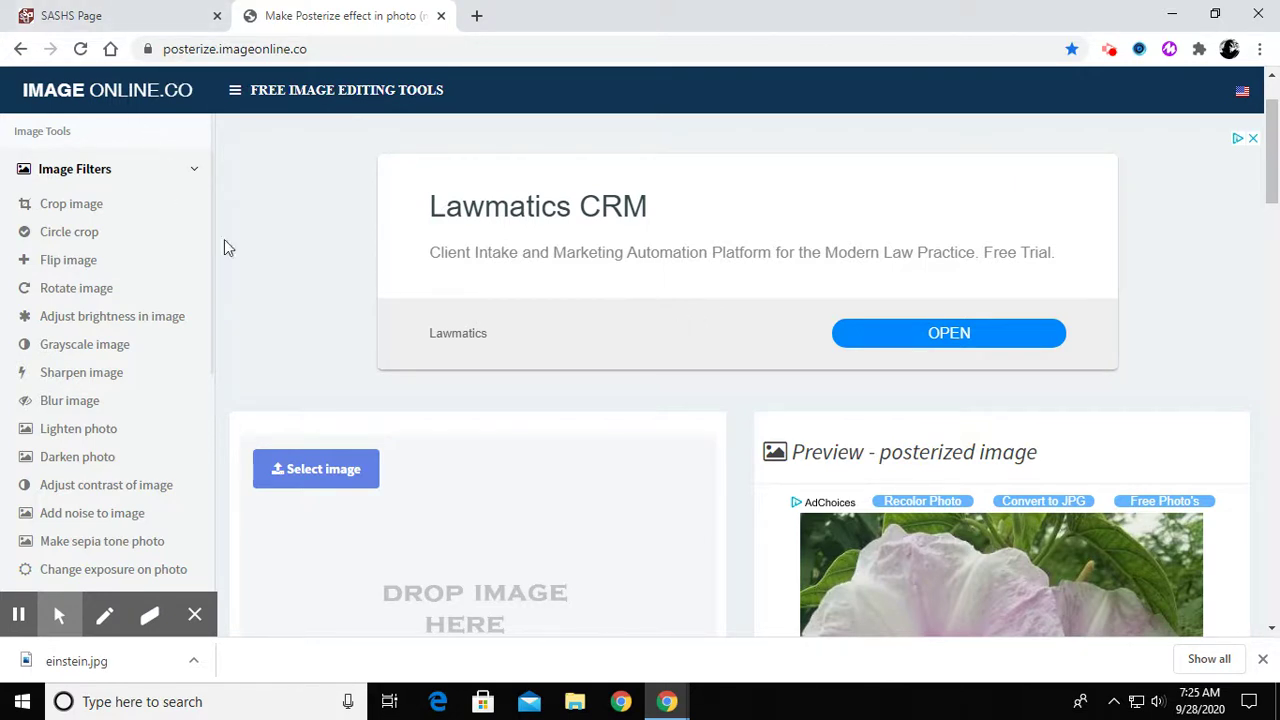
scroll(494, 530, down, 2)
scroll(494, 532, down, 1)
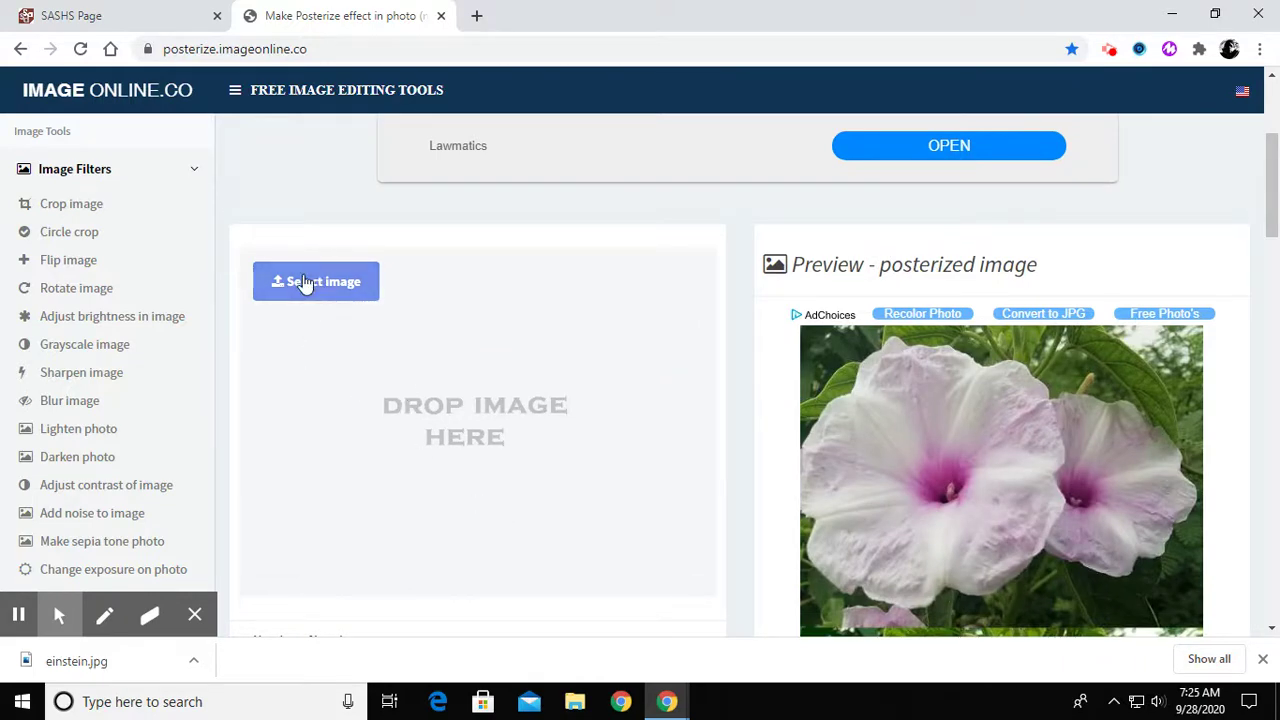
click(305, 283)
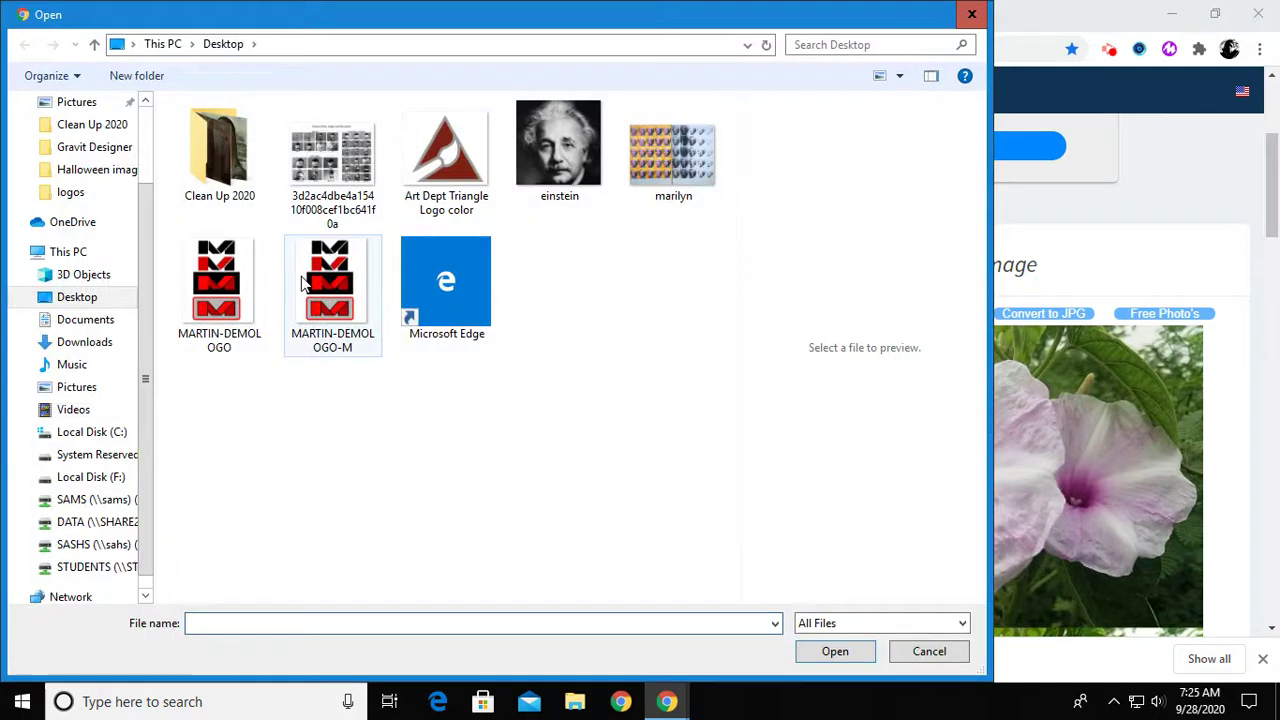
Load einstein.jpg from the Desktop into the Posterize tool
click(537, 172)
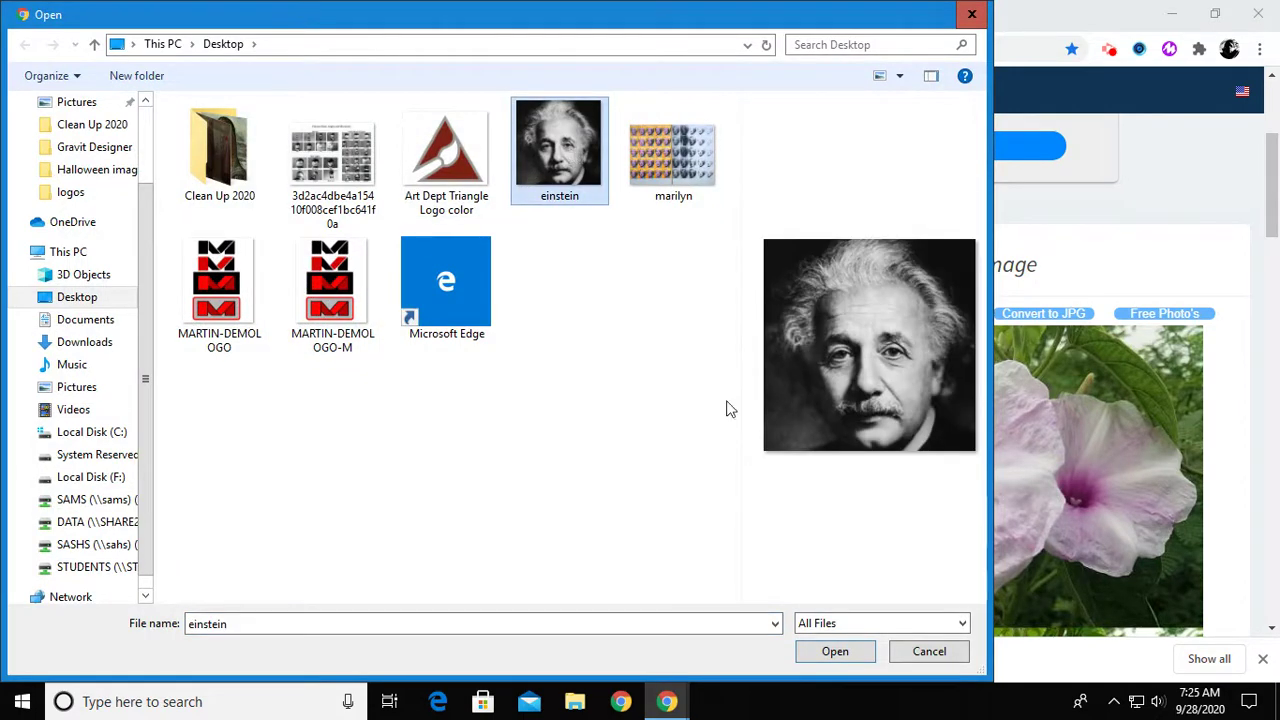
click(849, 657)
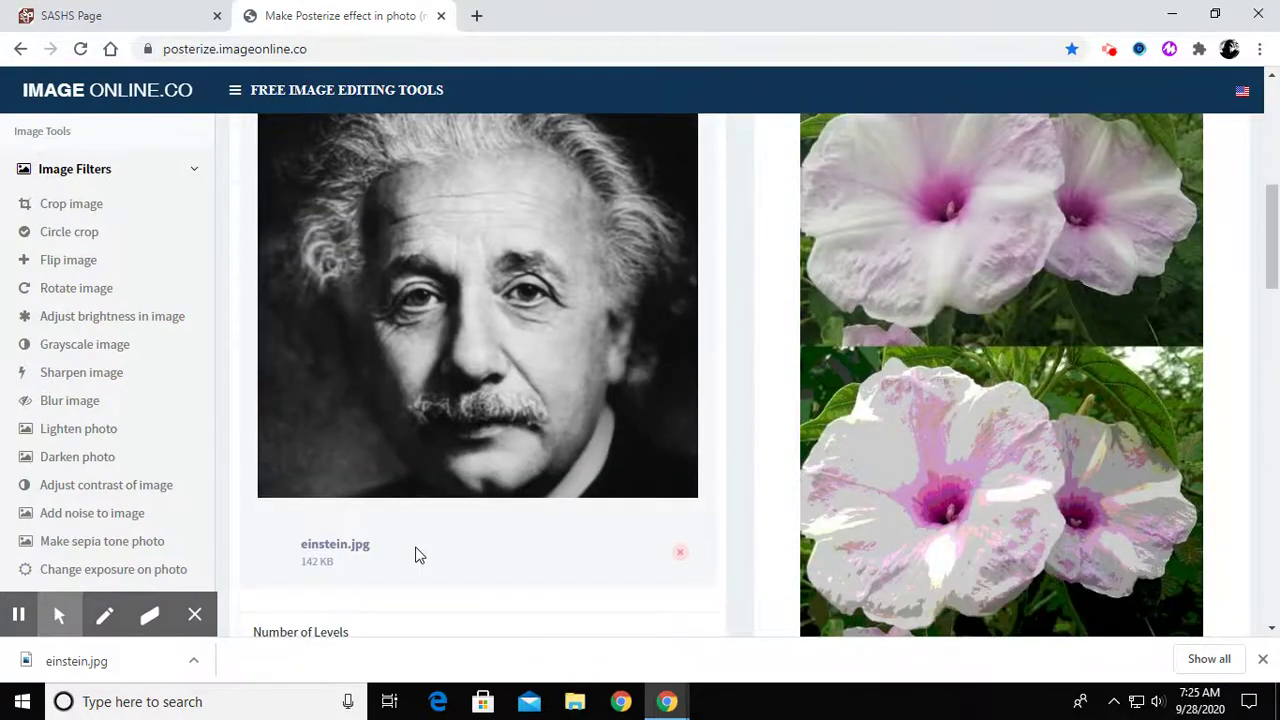
scroll(418, 555, down, 3)
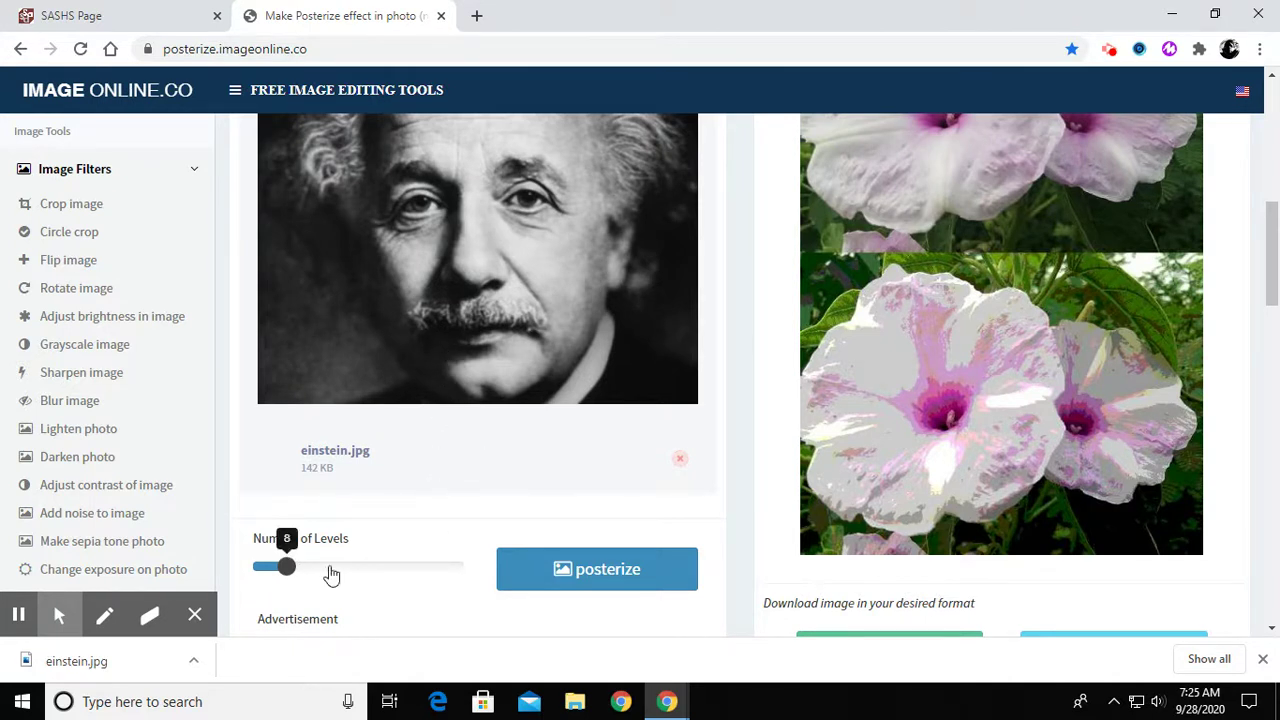
Posterize the Einstein photo at 4 levels, lowering Number of Levels from 8
click(287, 577)
drag(287, 577, 267, 582)
click(618, 572)
scroll(946, 617, up, 3)
scroll(937, 608, down, 1)
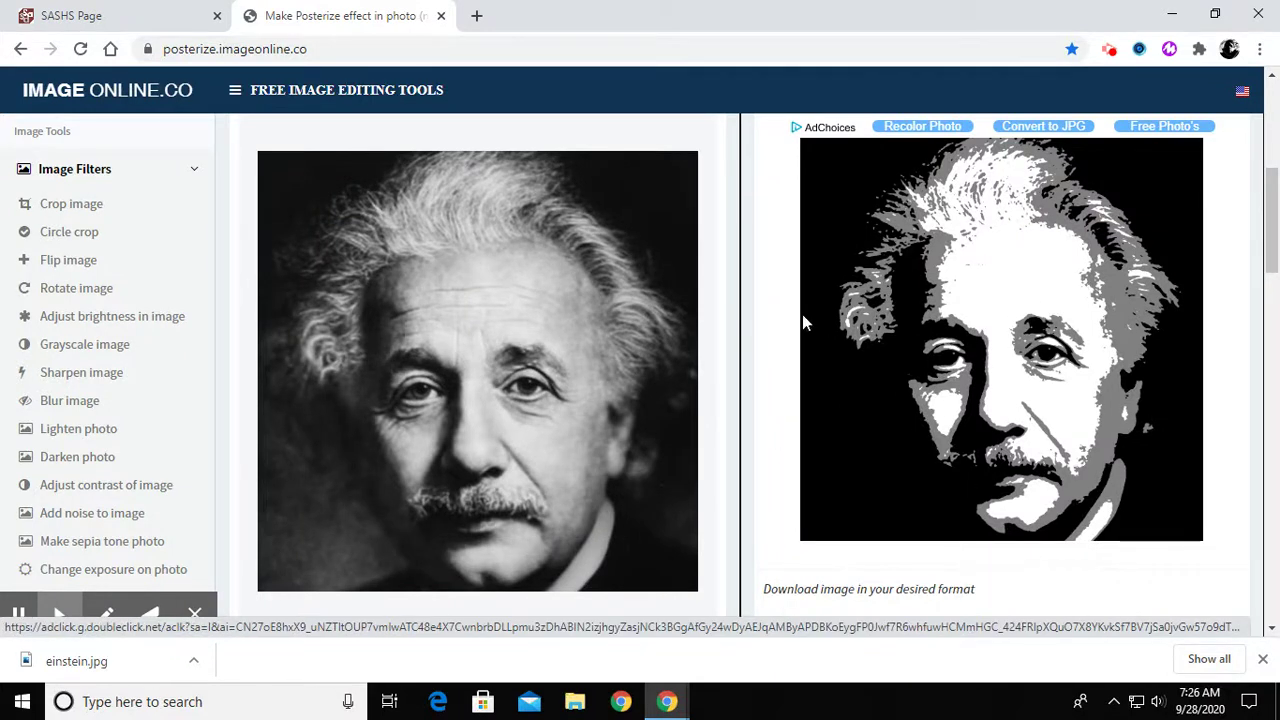
scroll(277, 514, down, 2)
mouse_move(264, 566)
drag(264, 566, 269, 566)
click(546, 580)
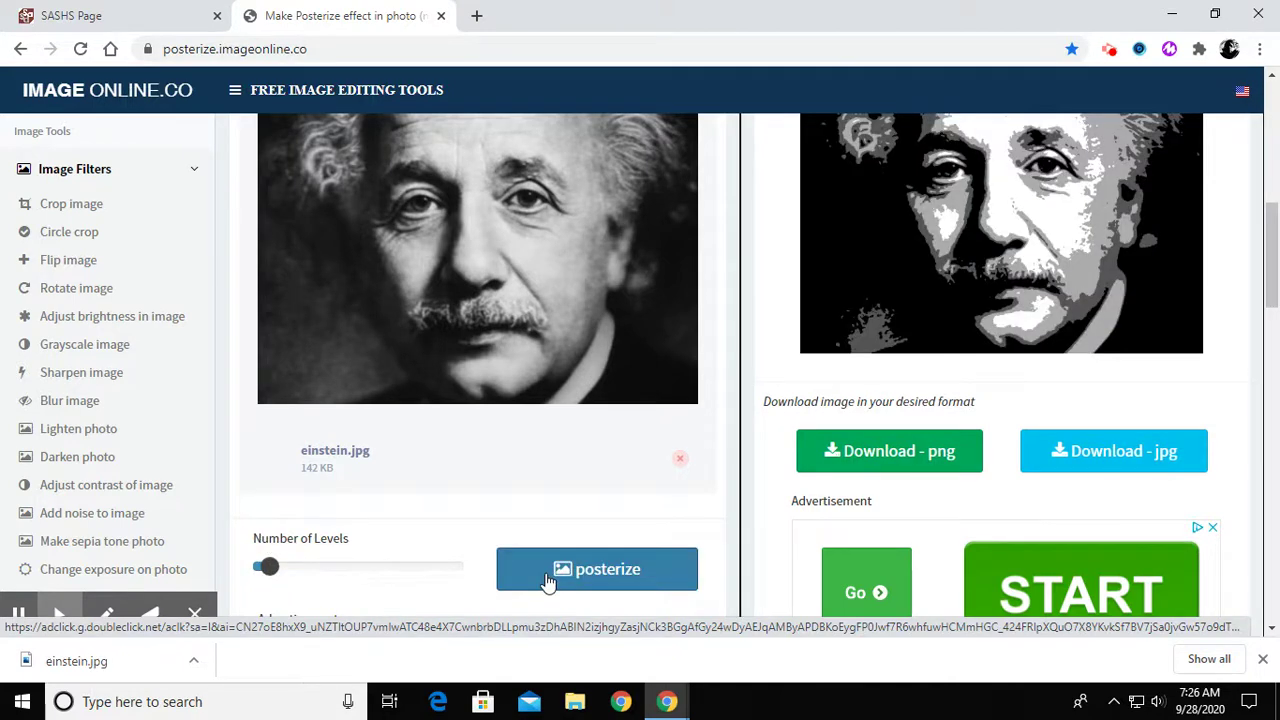
Re-posterize with 3 levels for black, gray and white, then download it as PNG
scroll(1042, 498, up, 2)
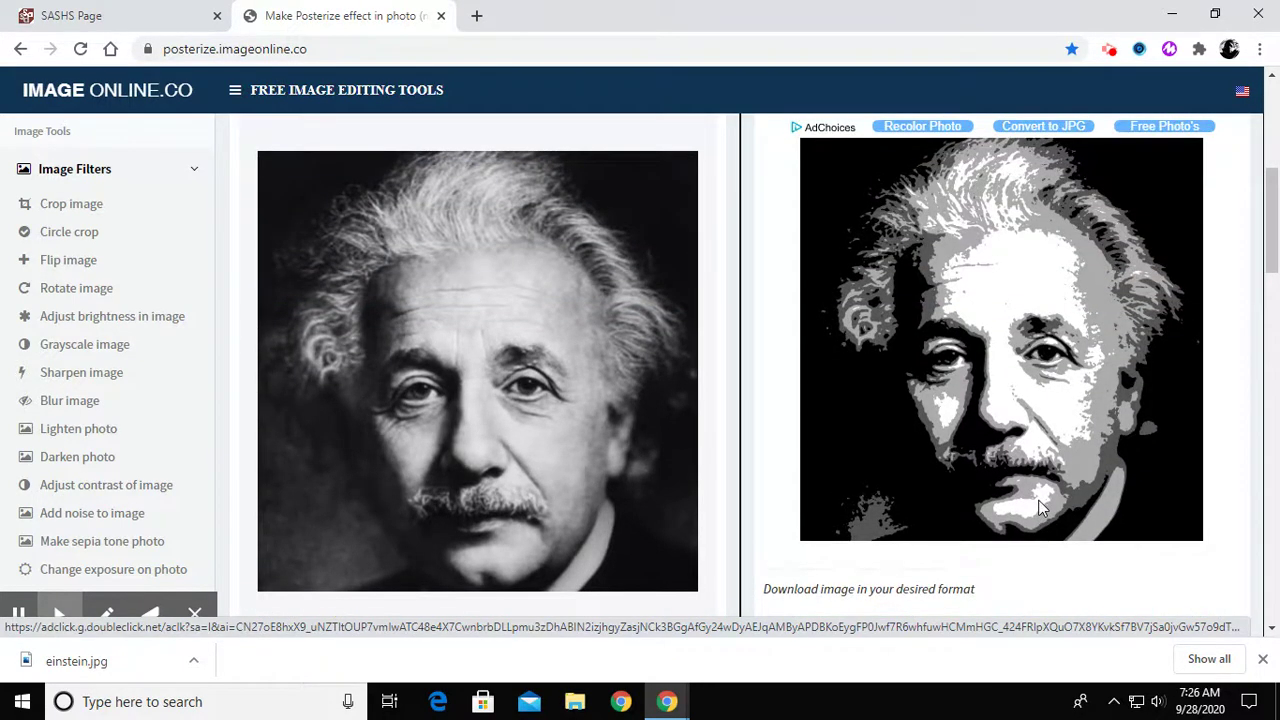
scroll(1040, 508, down, 1)
scroll(372, 595, down, 2)
drag(268, 473, 265, 478)
click(608, 482)
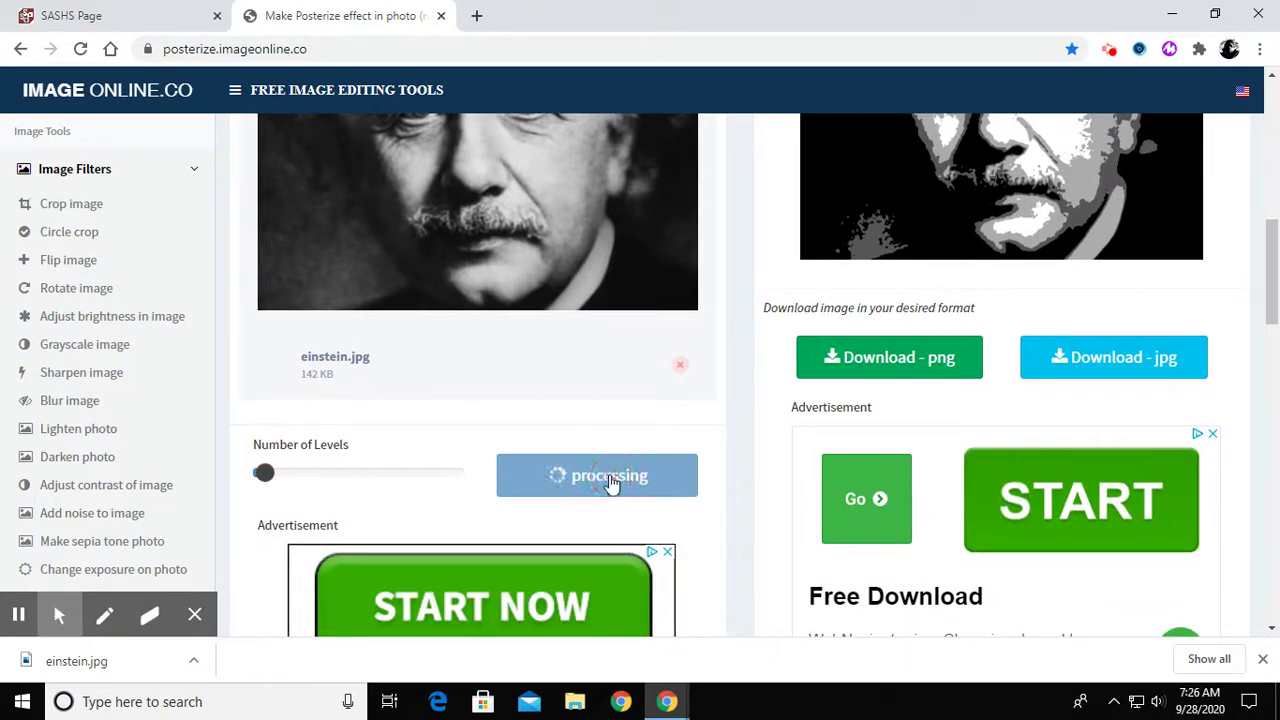
scroll(800, 530, up, 3)
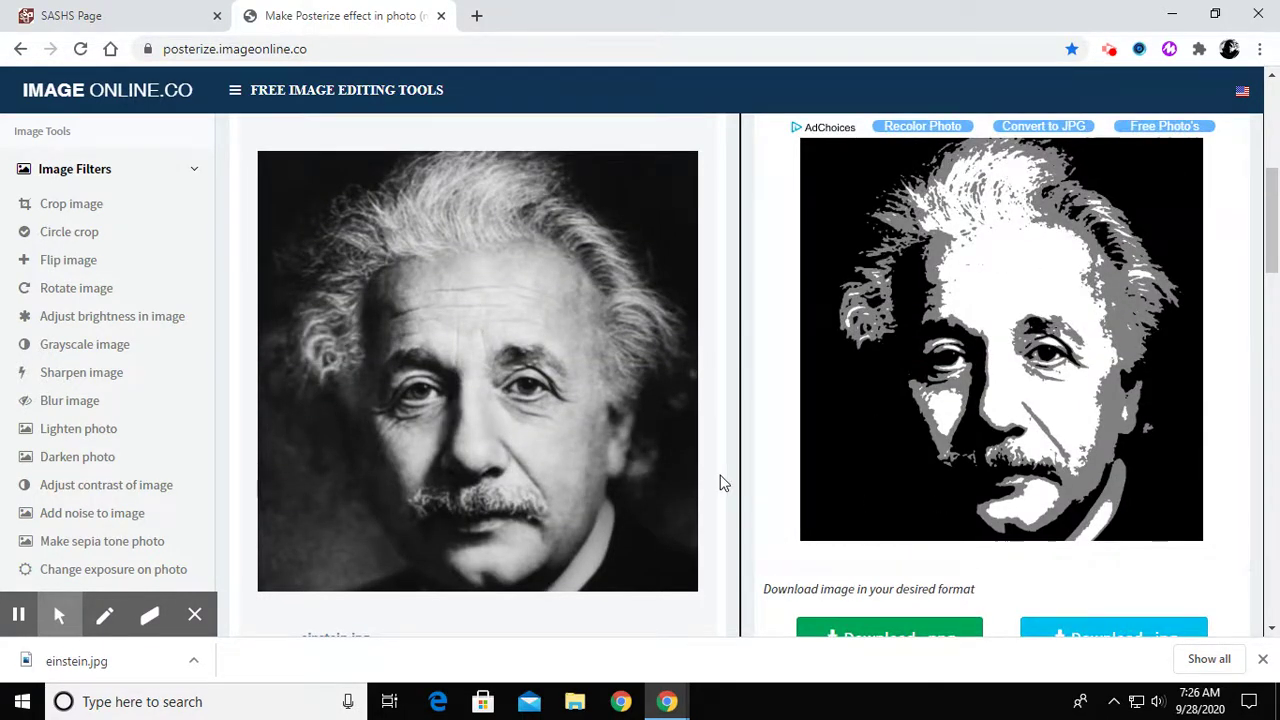
scroll(720, 478, down, 1)
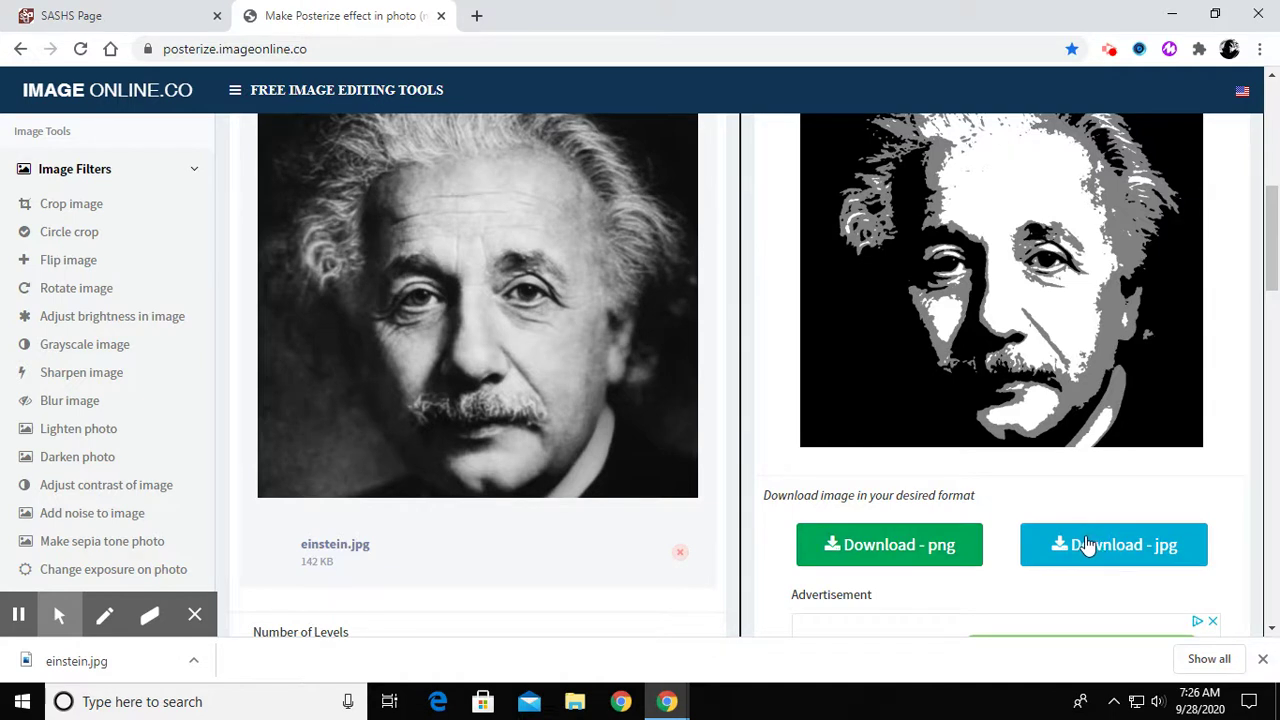
click(860, 548)
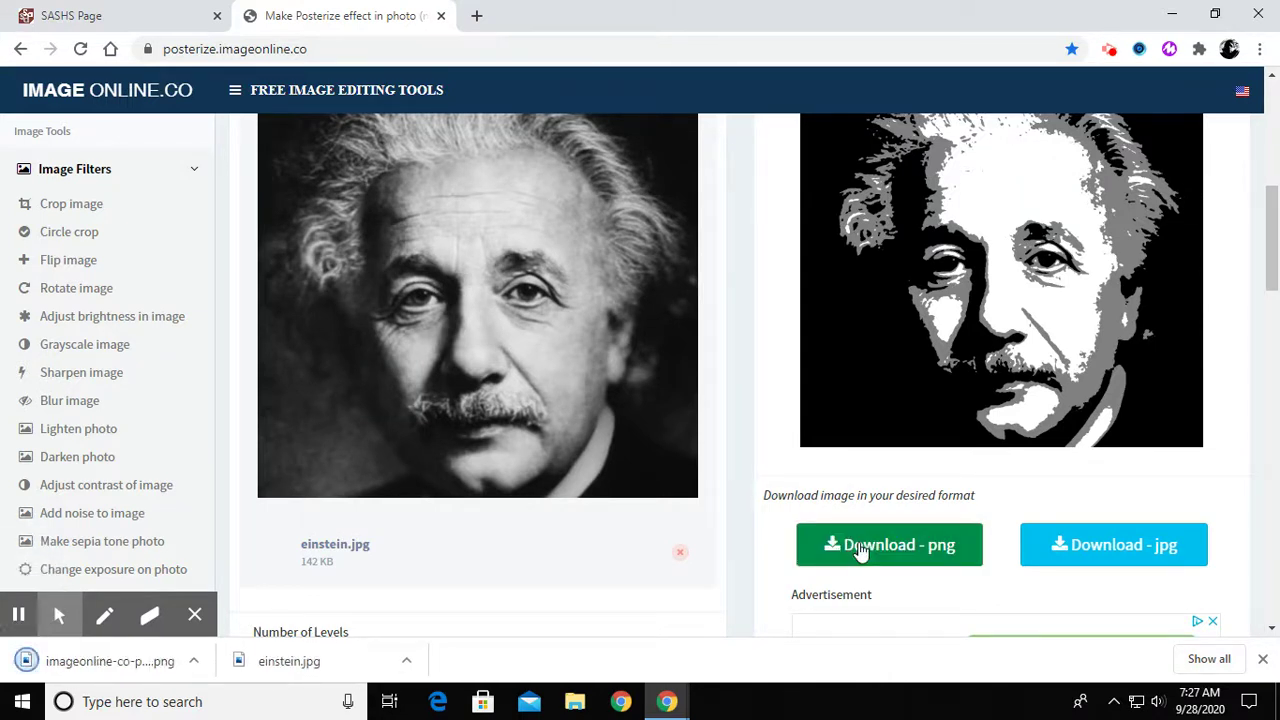
Move the downloaded posterized PNG from the Downloads folder onto the Desktop and close File Explorer
click(195, 672)
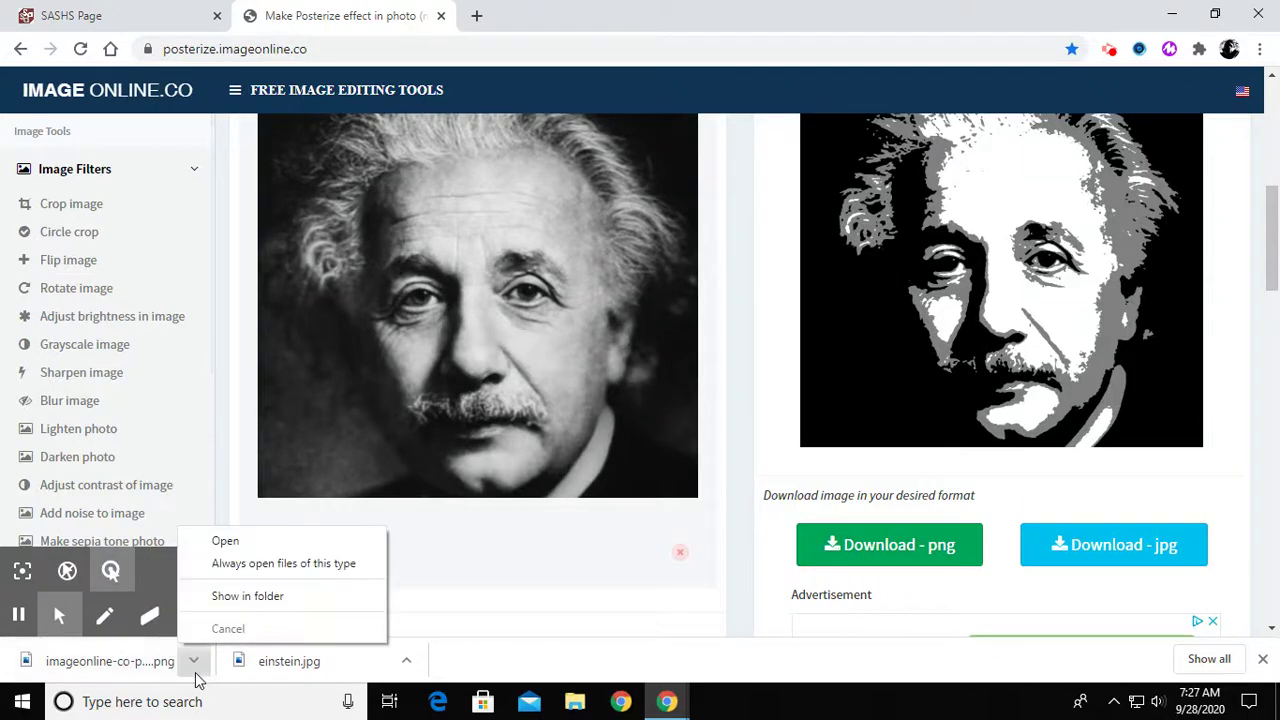
click(228, 600)
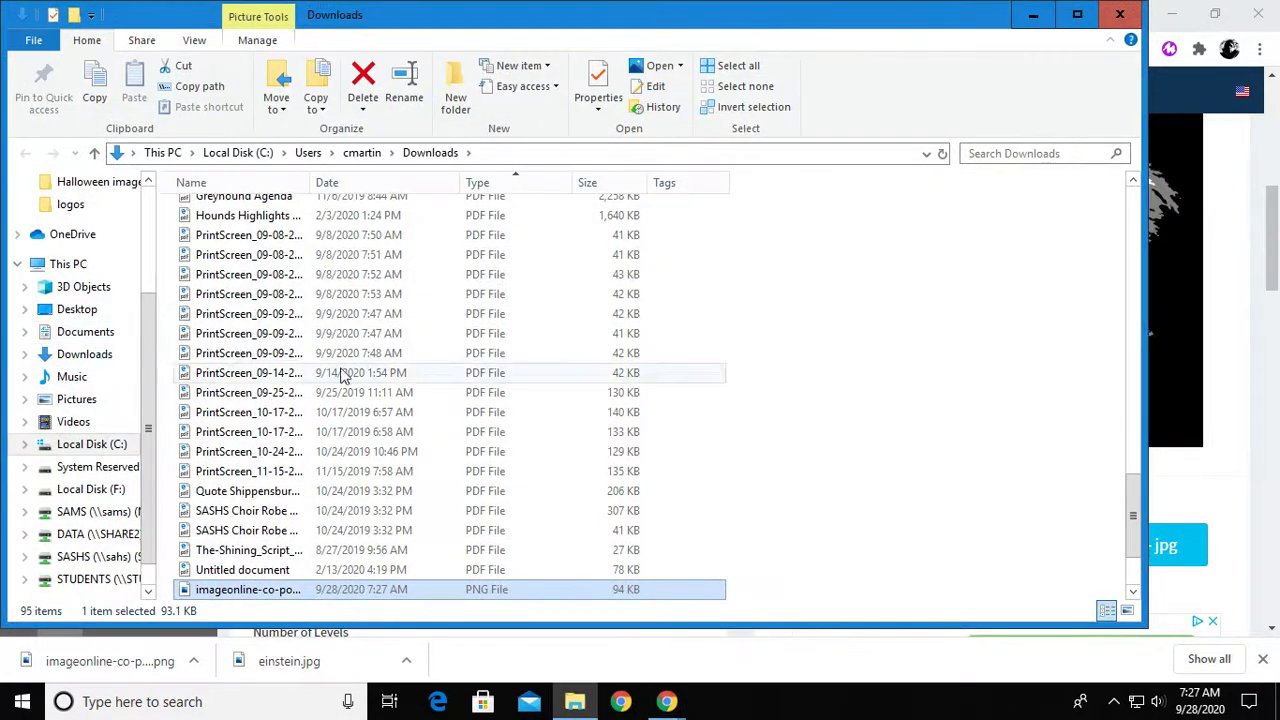
drag(212, 594, 70, 310)
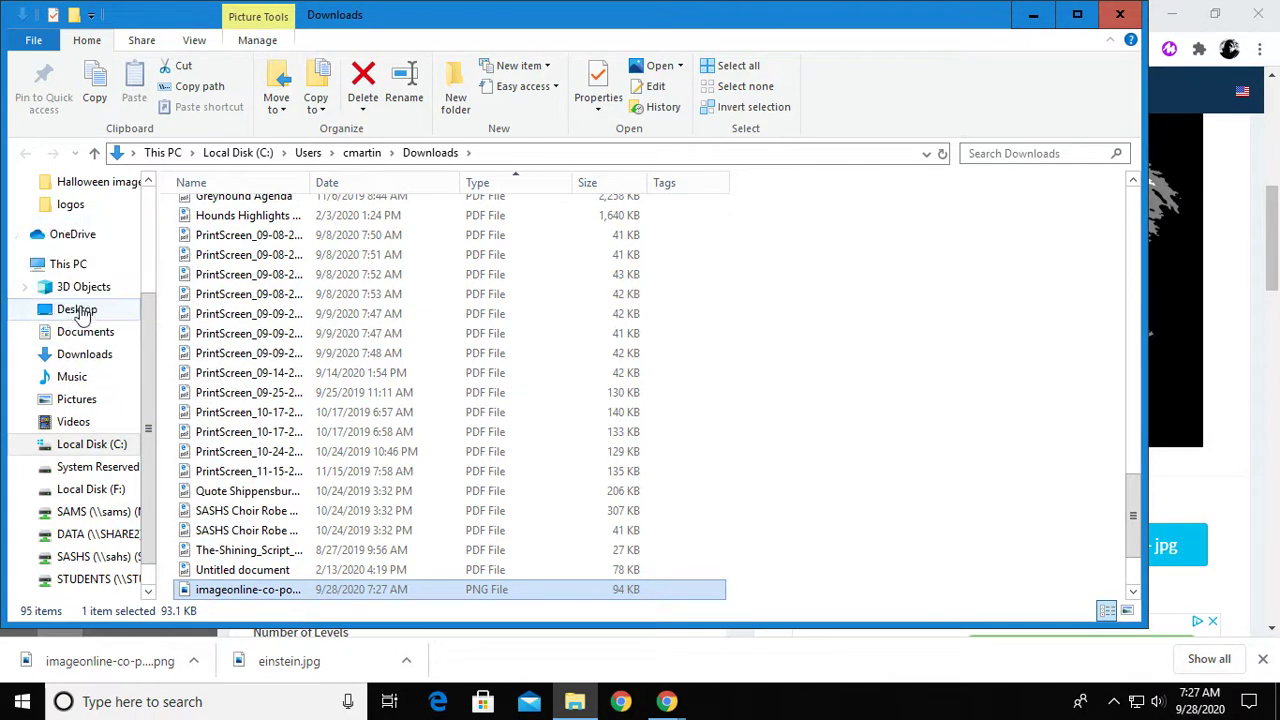
click(1115, 20)
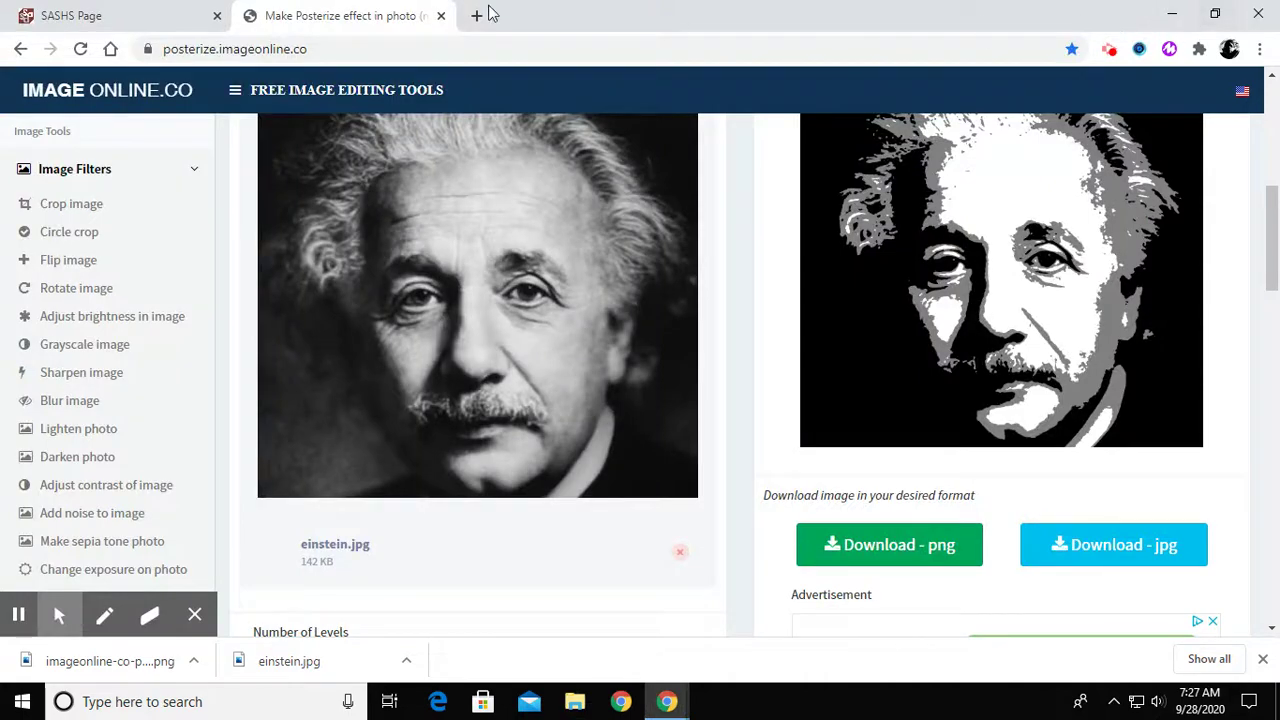
Minimize Chrome, move the imageonline PNG icon to an empty spot, and view it in Photos before closing
click(1172, 15)
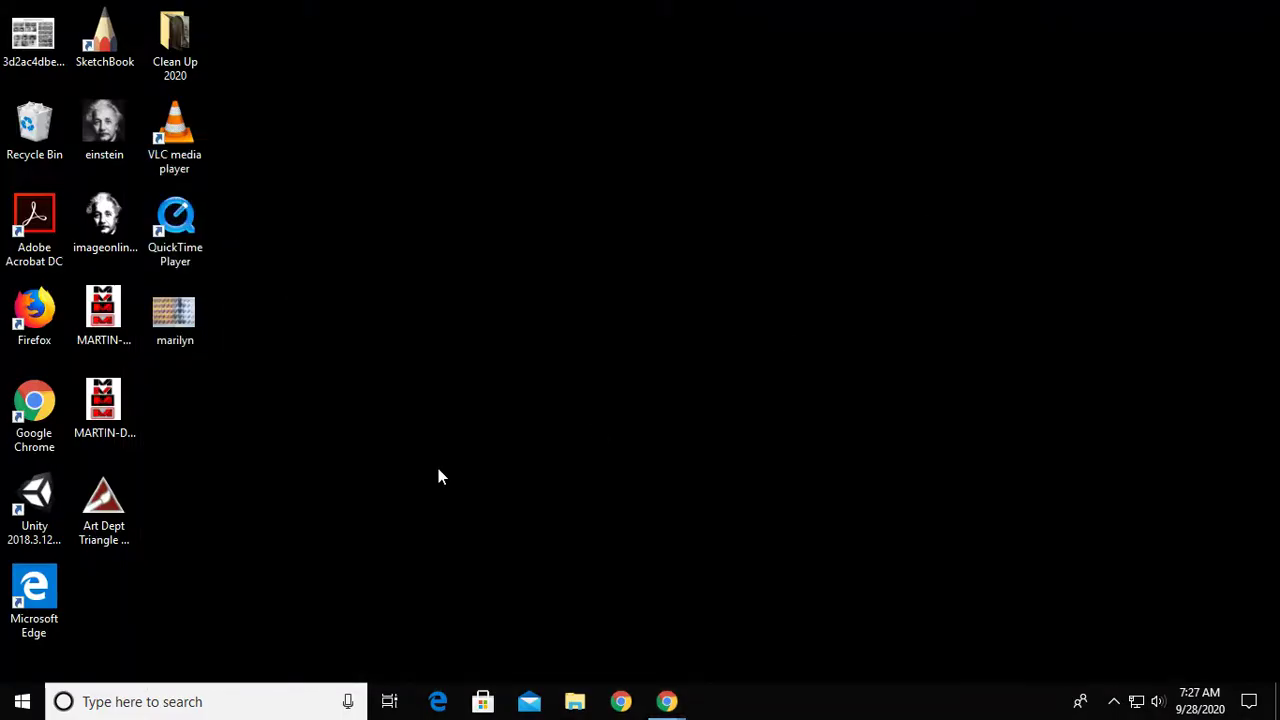
drag(116, 223, 477, 148)
double_click(458, 128)
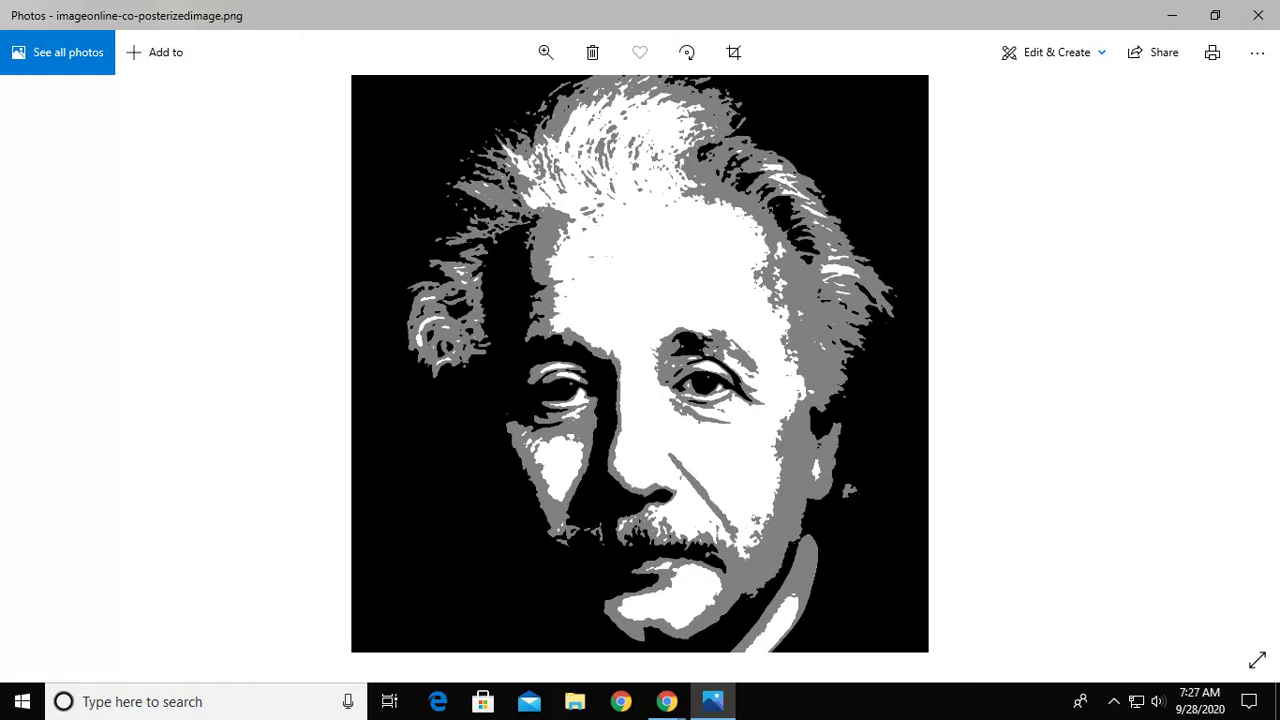
click(1262, 14)
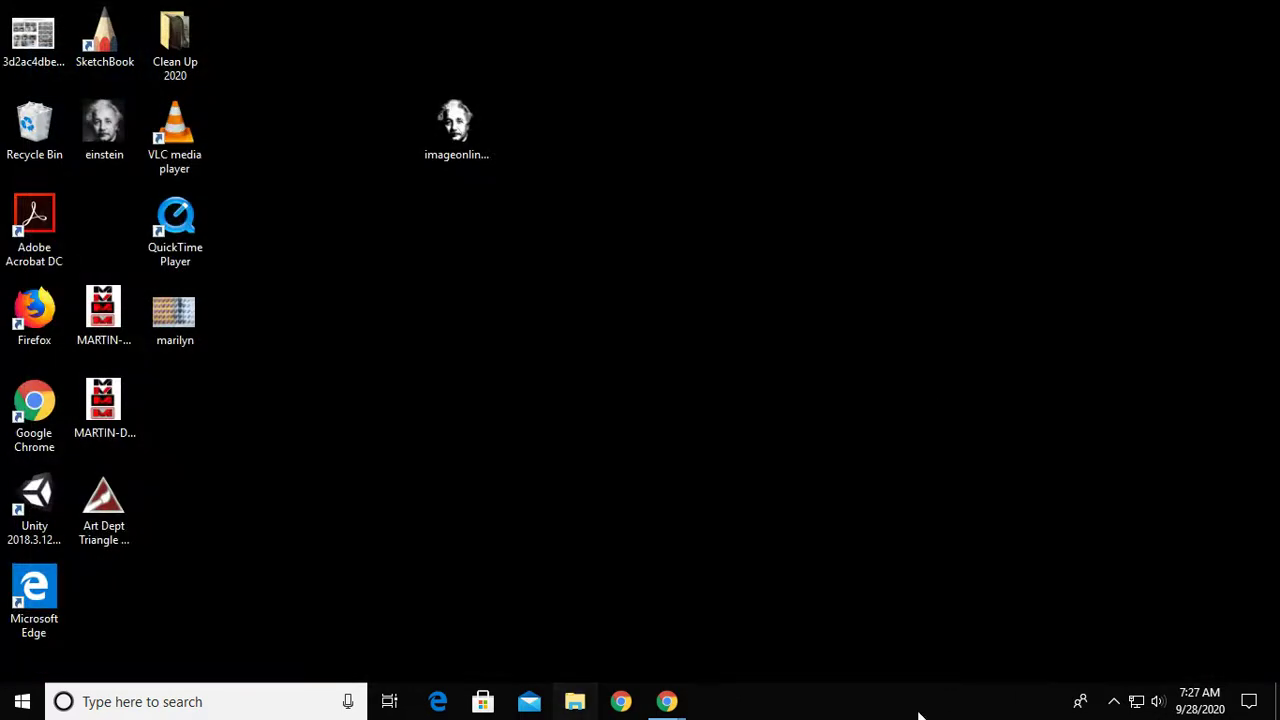